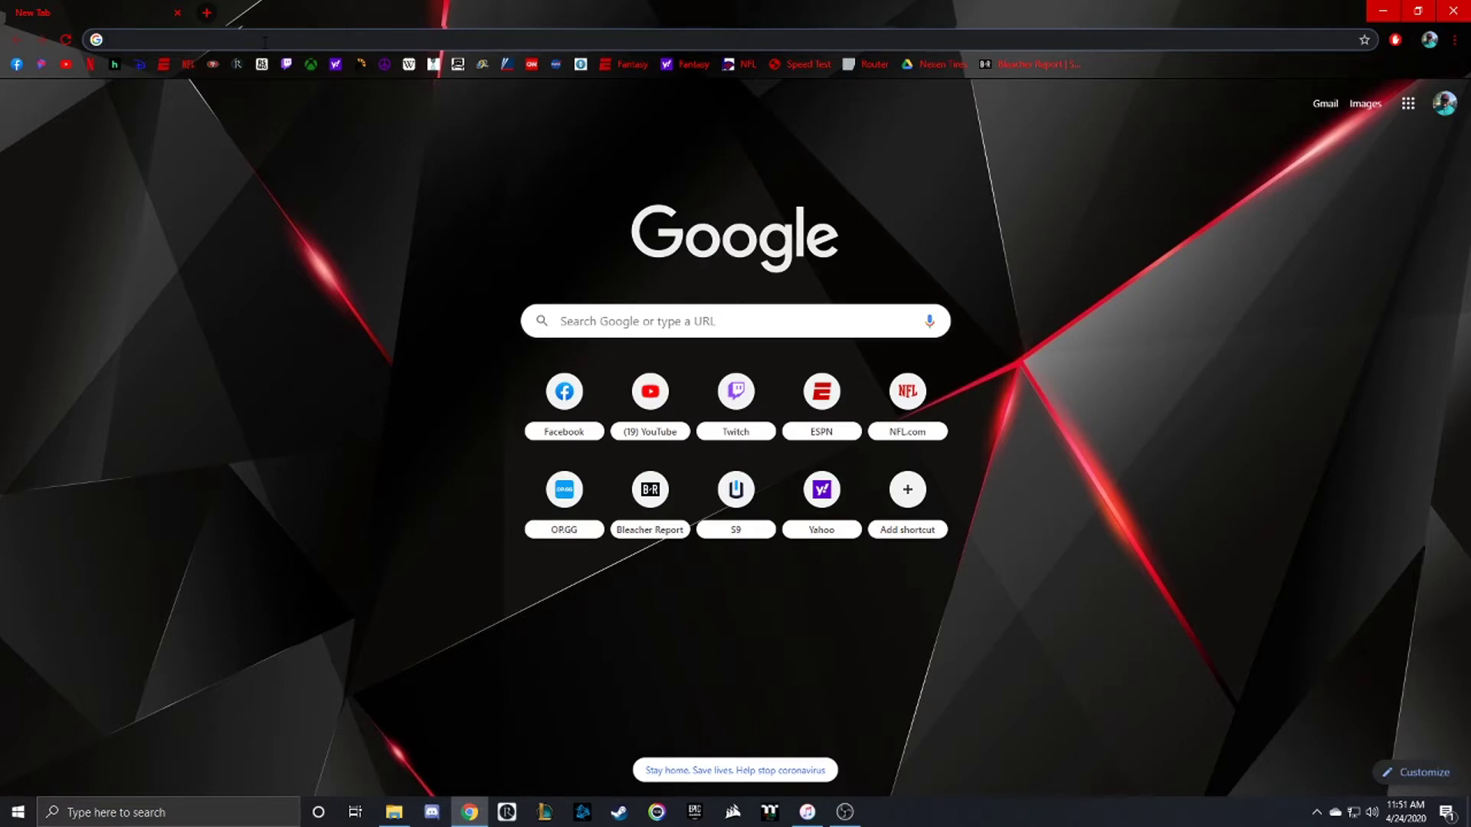
- Go to routerlogin.net and sign in to the router with the saved admin credentials
text(routerlogin.)
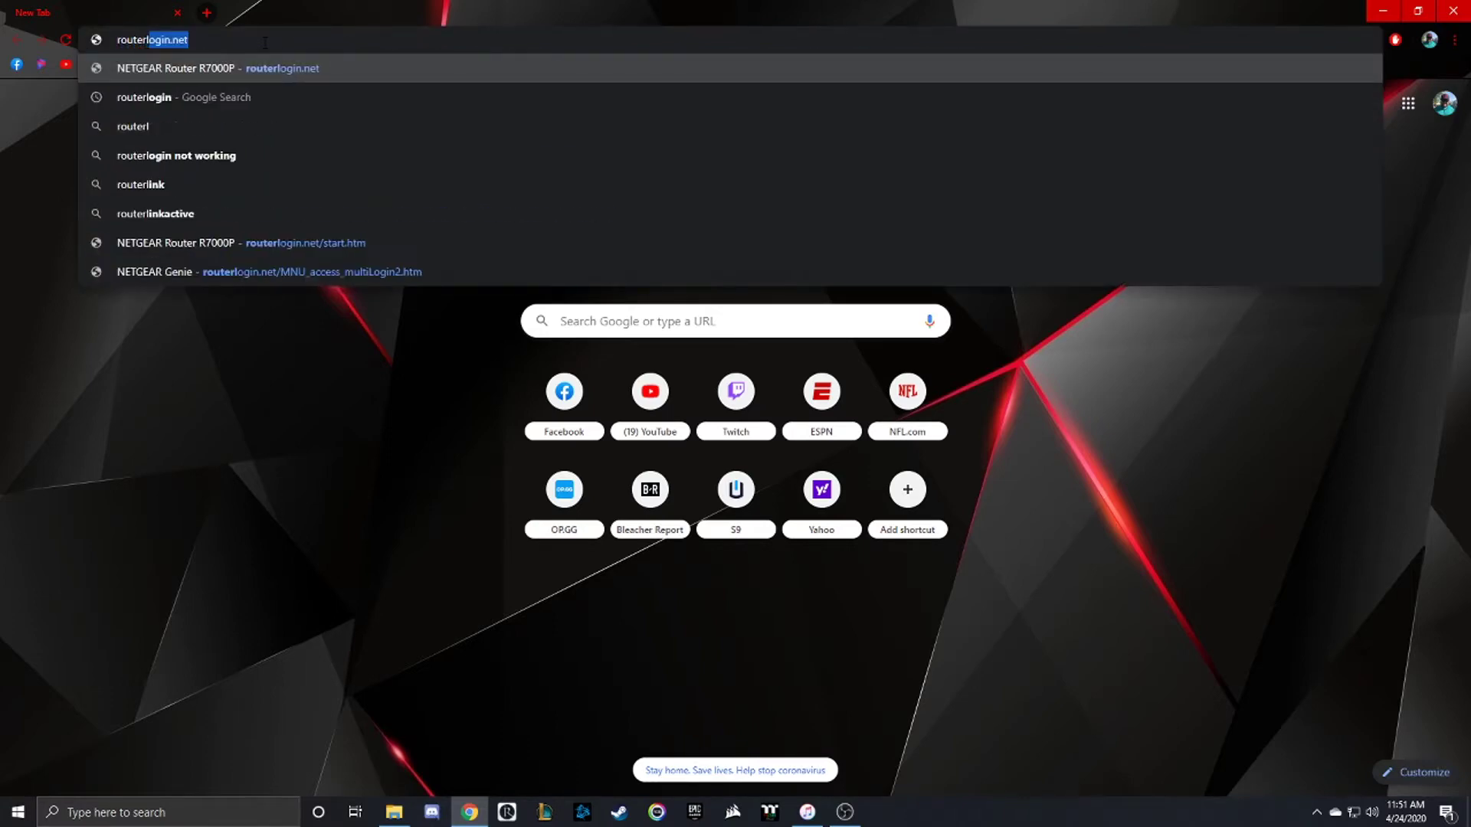
text(net)
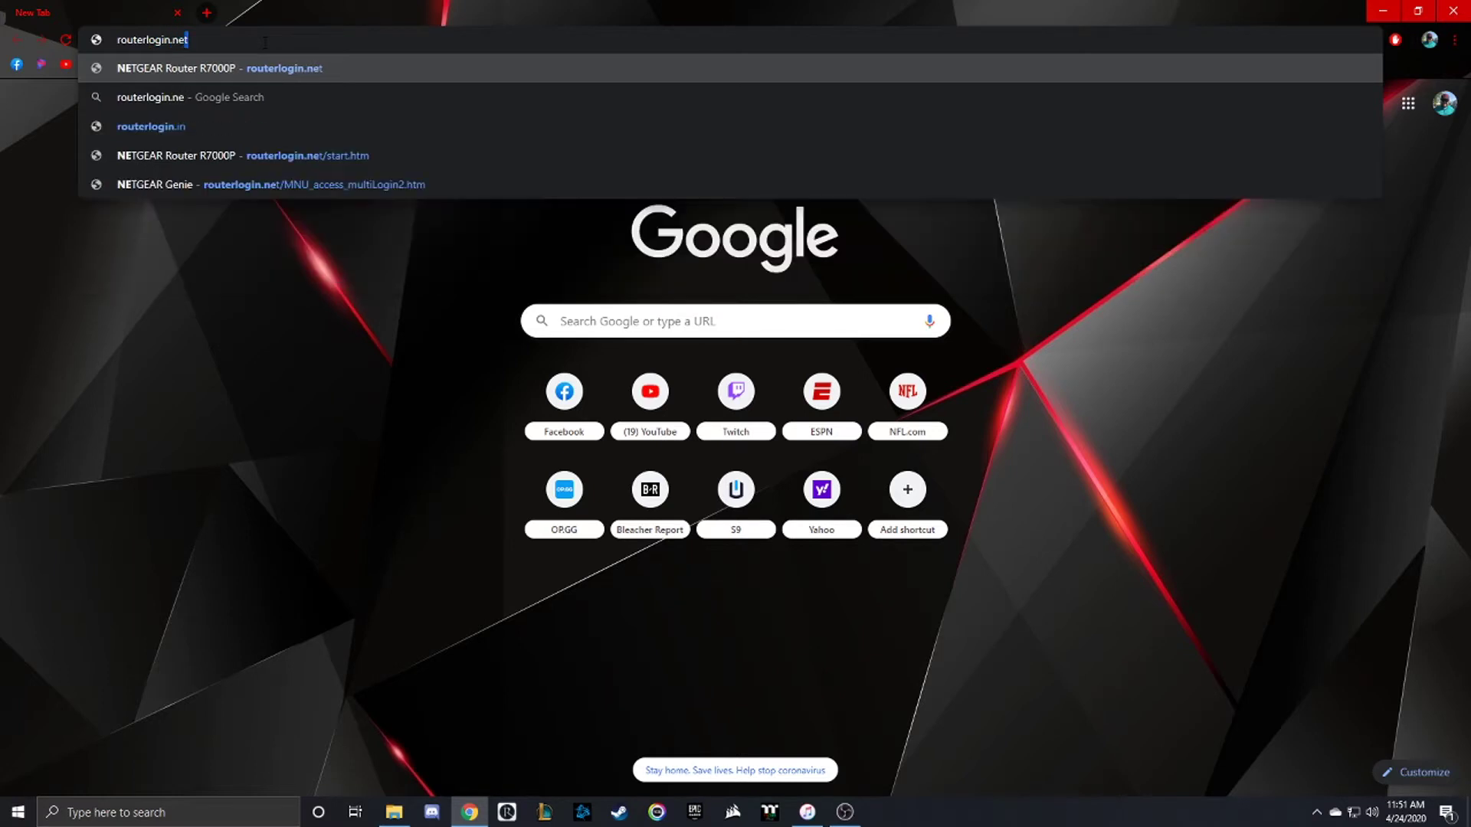
key(Return)
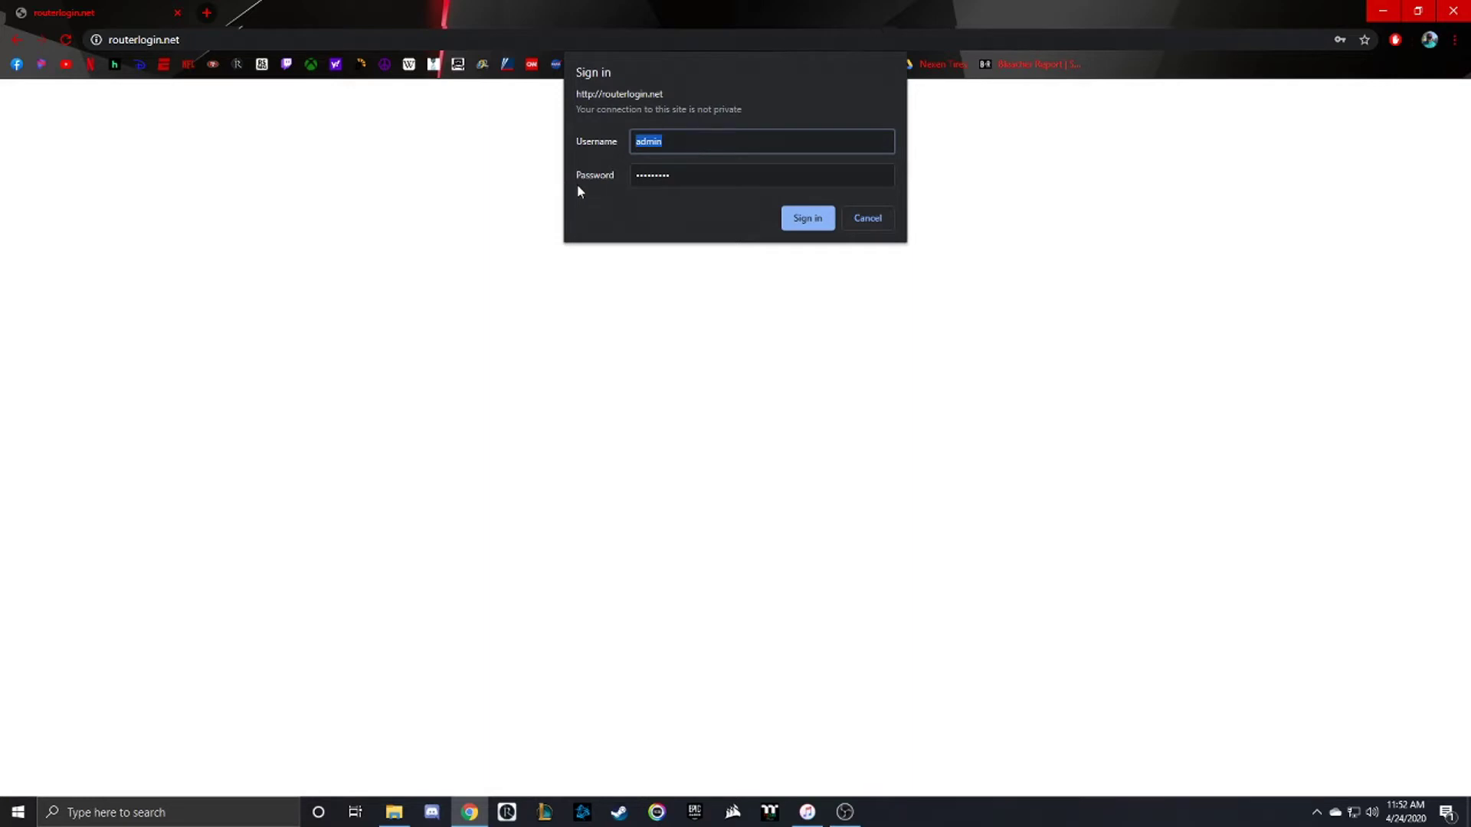
click(809, 218)
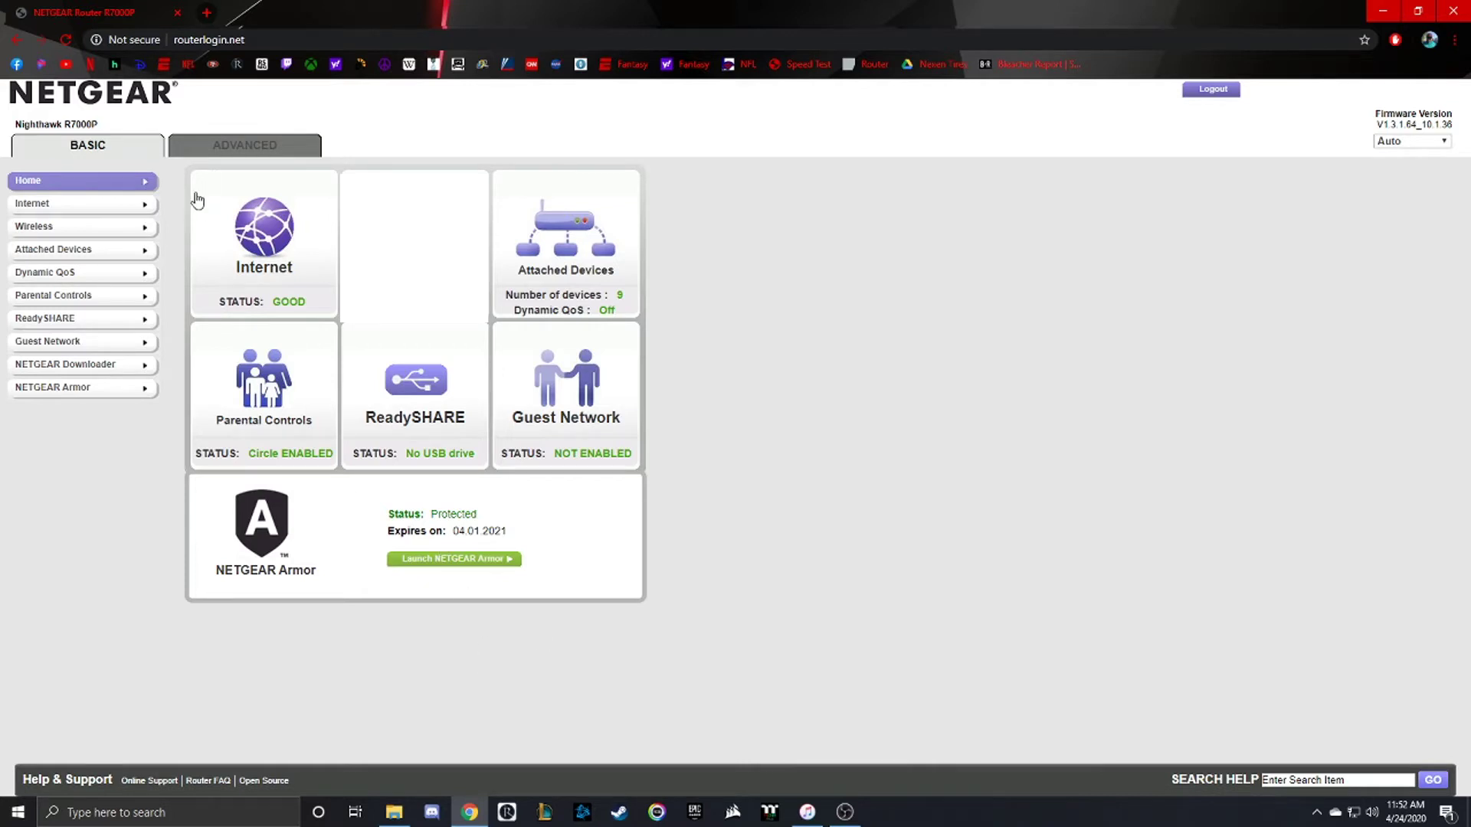
- In the advanced LAN setup, add an address reservation for the Bedroom device at 192.168.1.5 and apply the settings
click(242, 147)
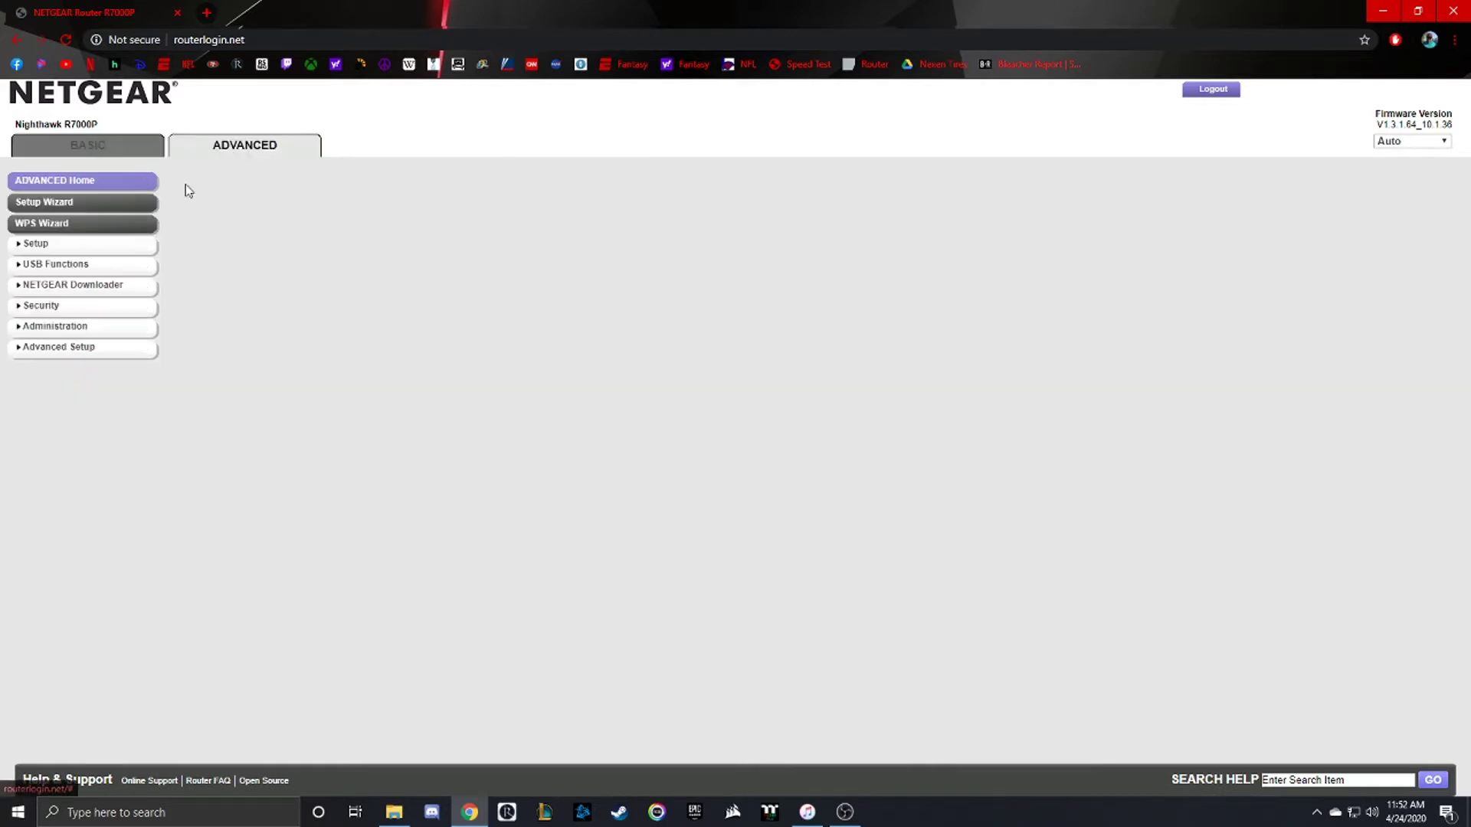
click(36, 243)
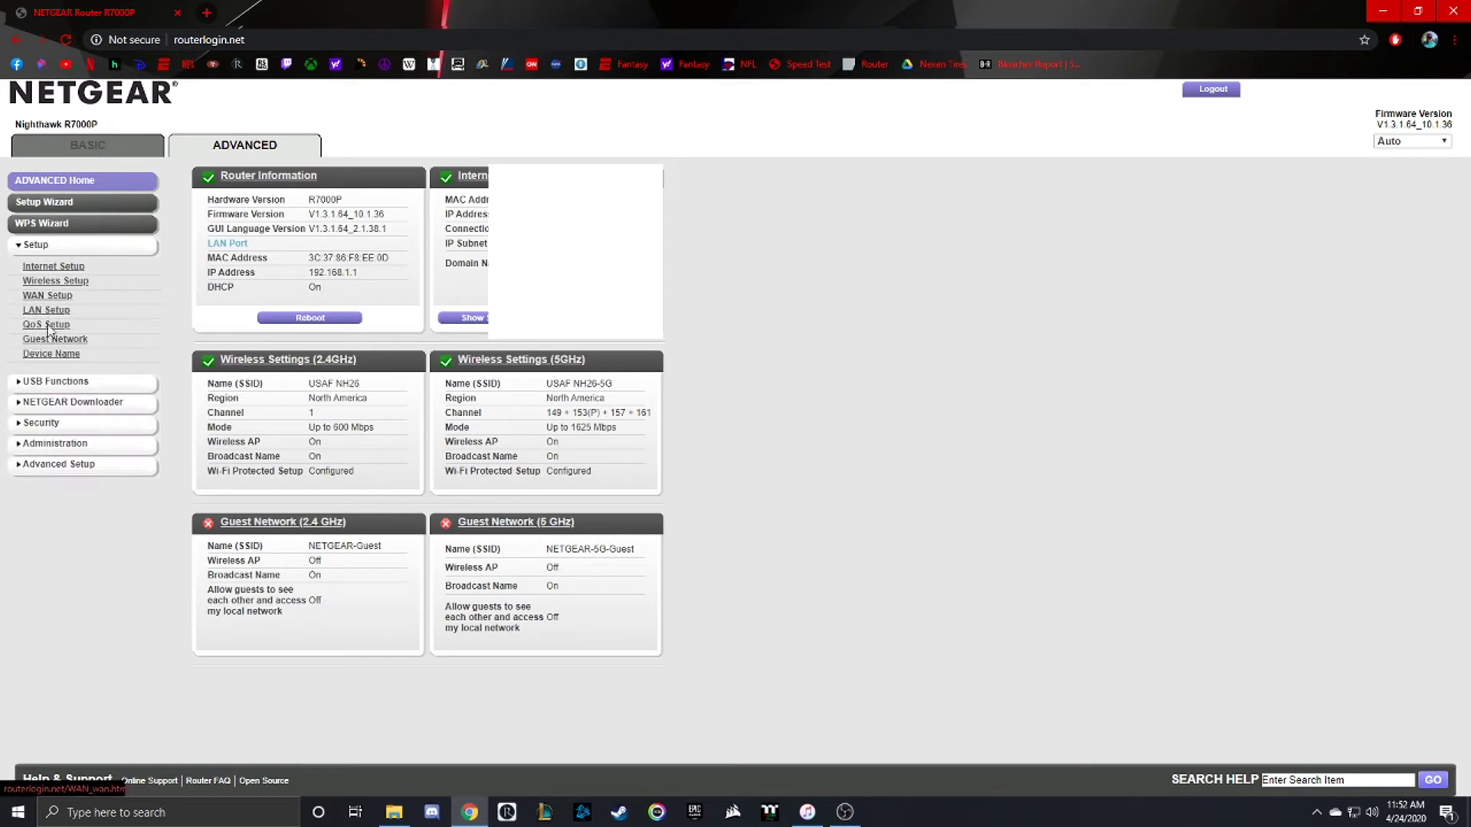
click(39, 313)
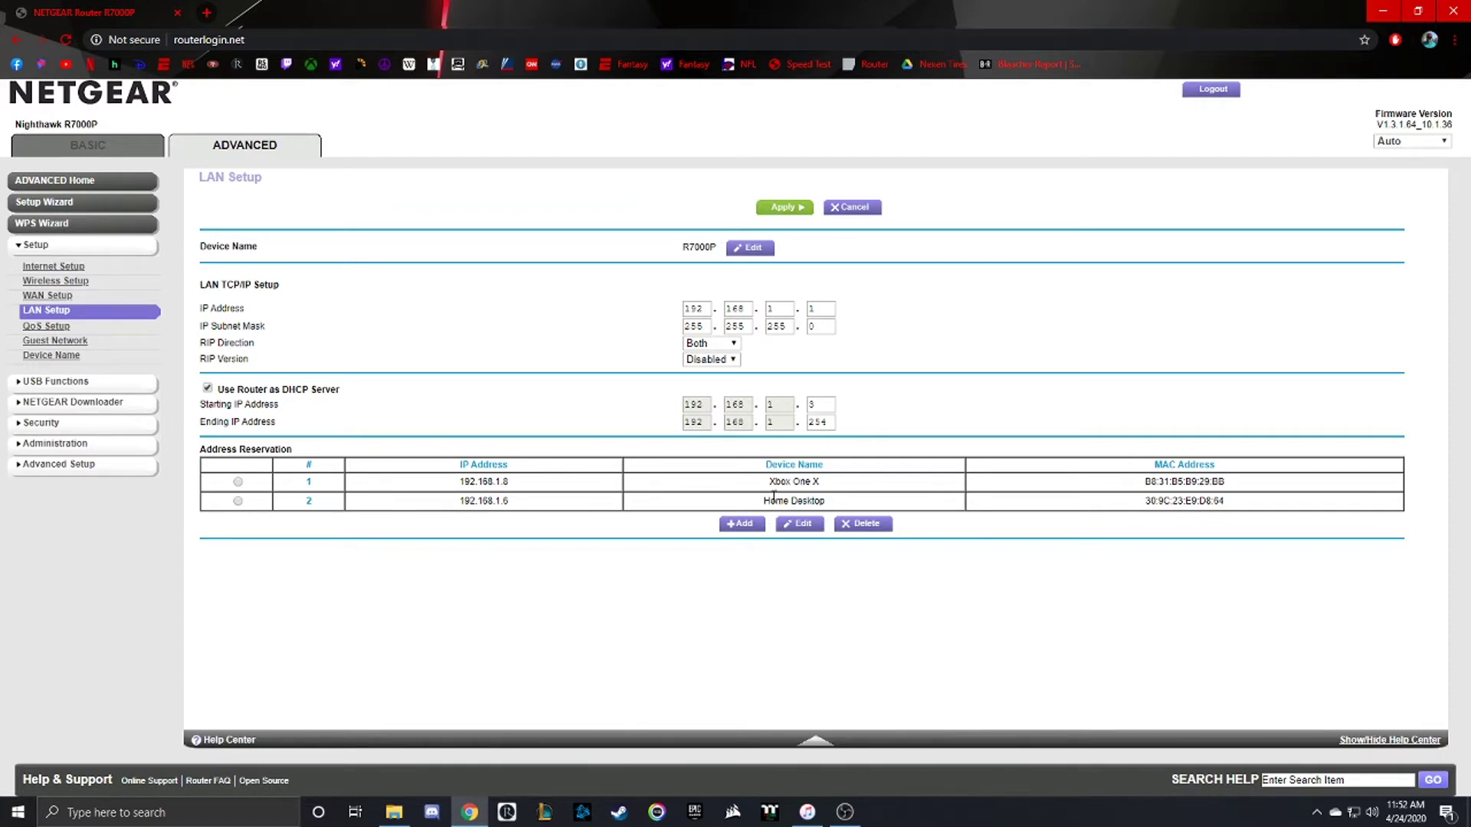
click(737, 525)
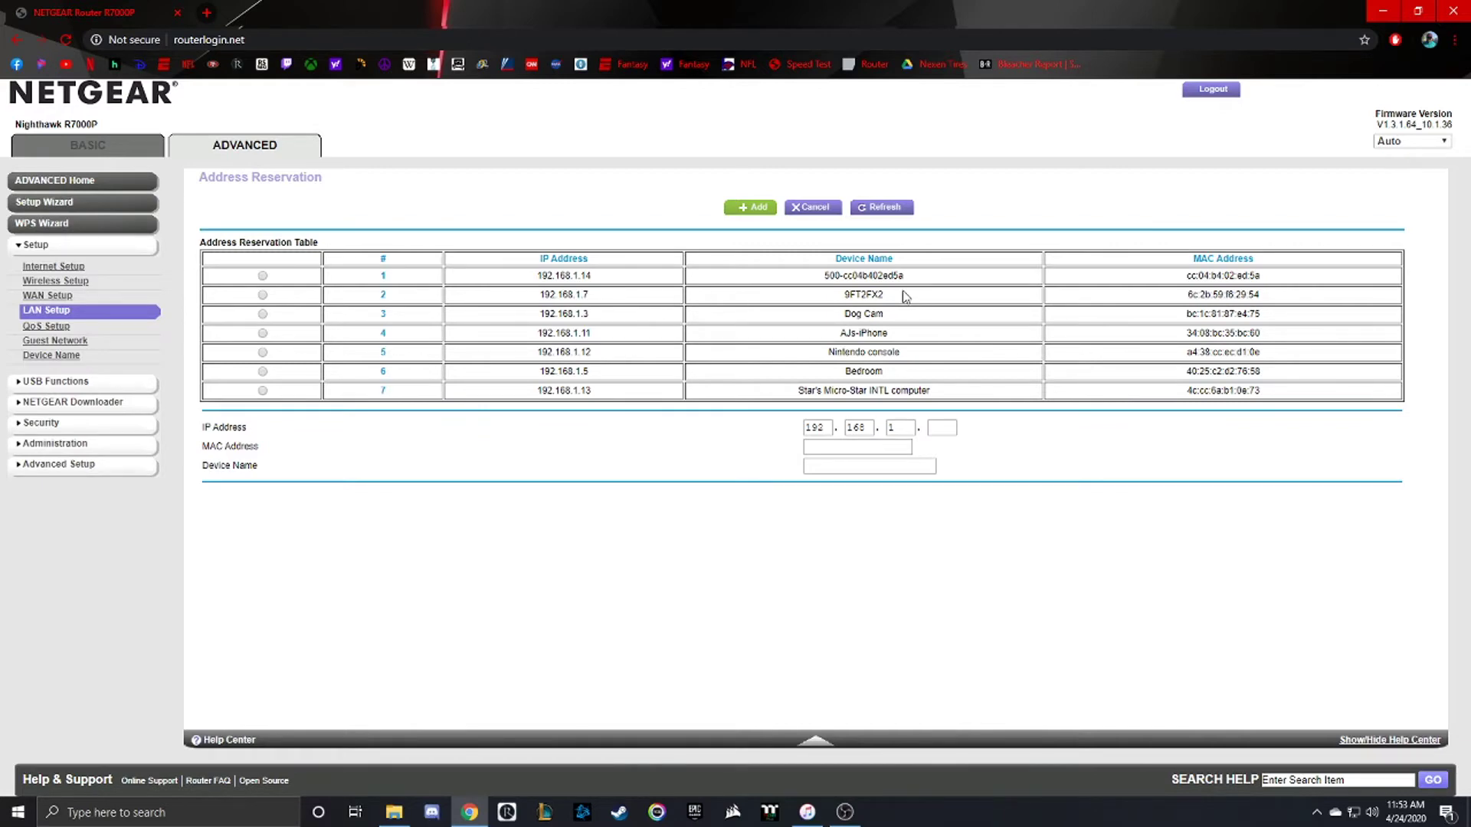
click(262, 372)
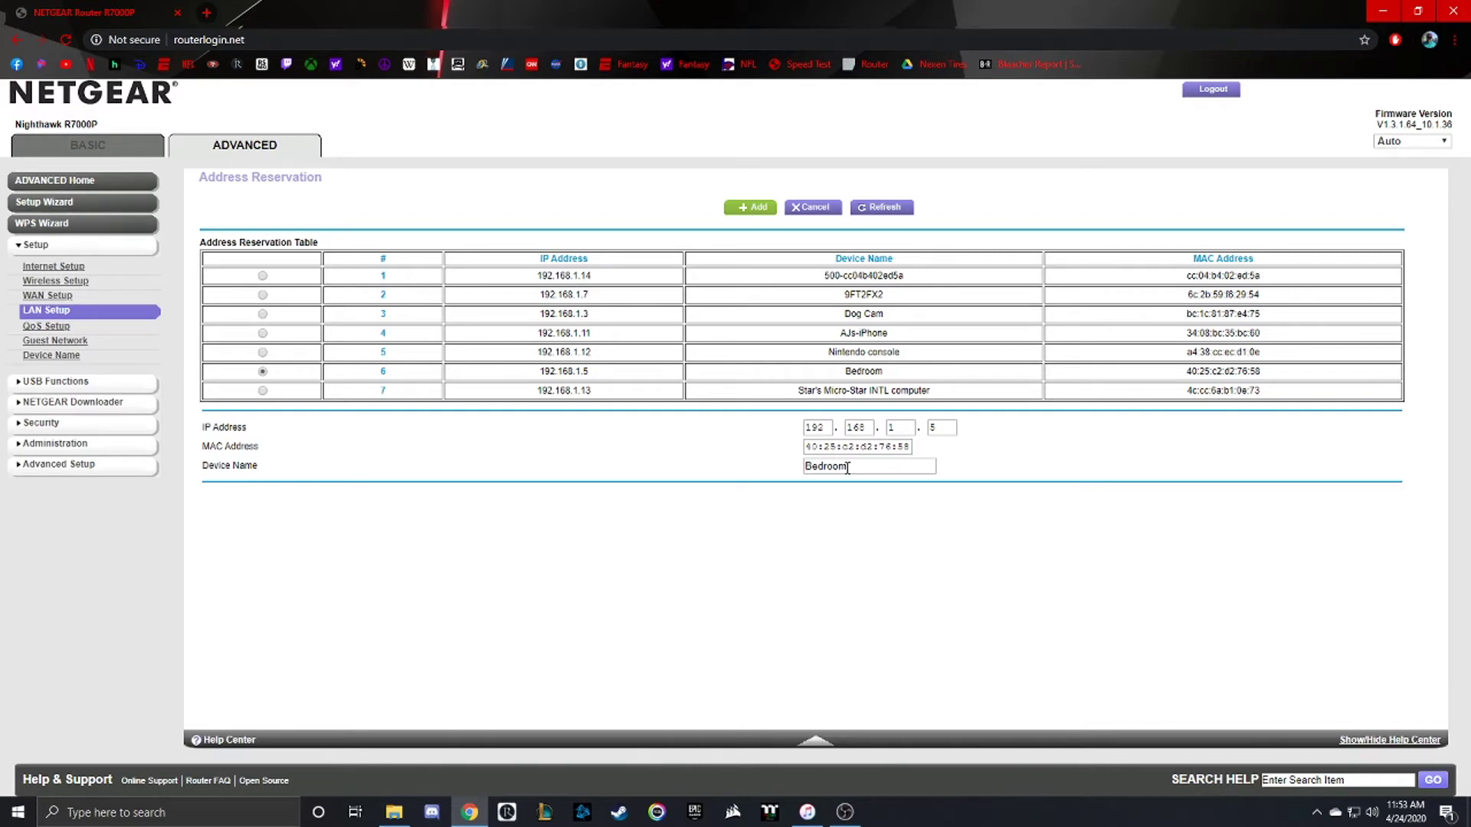
click(750, 207)
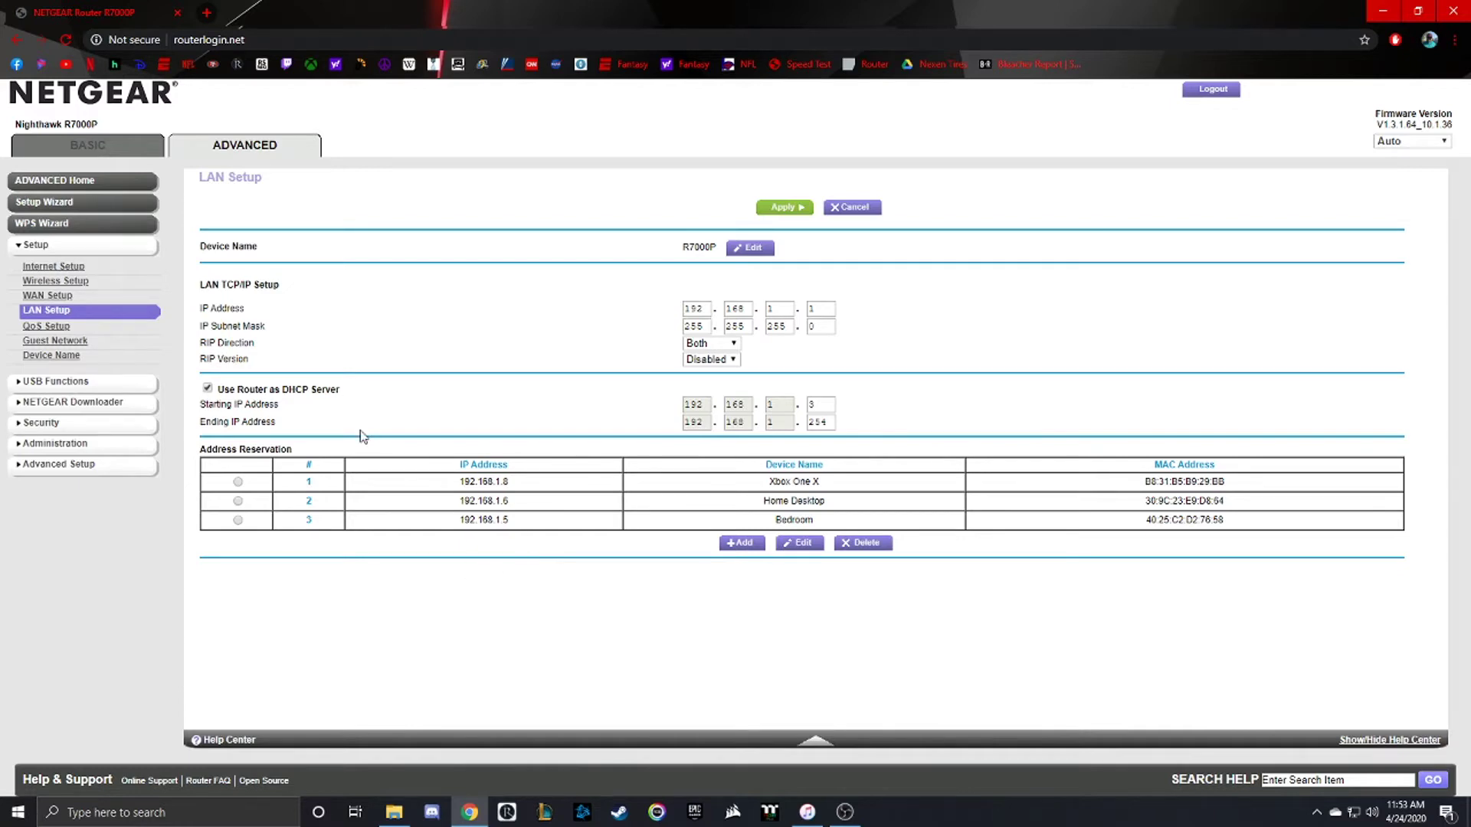
click(792, 207)
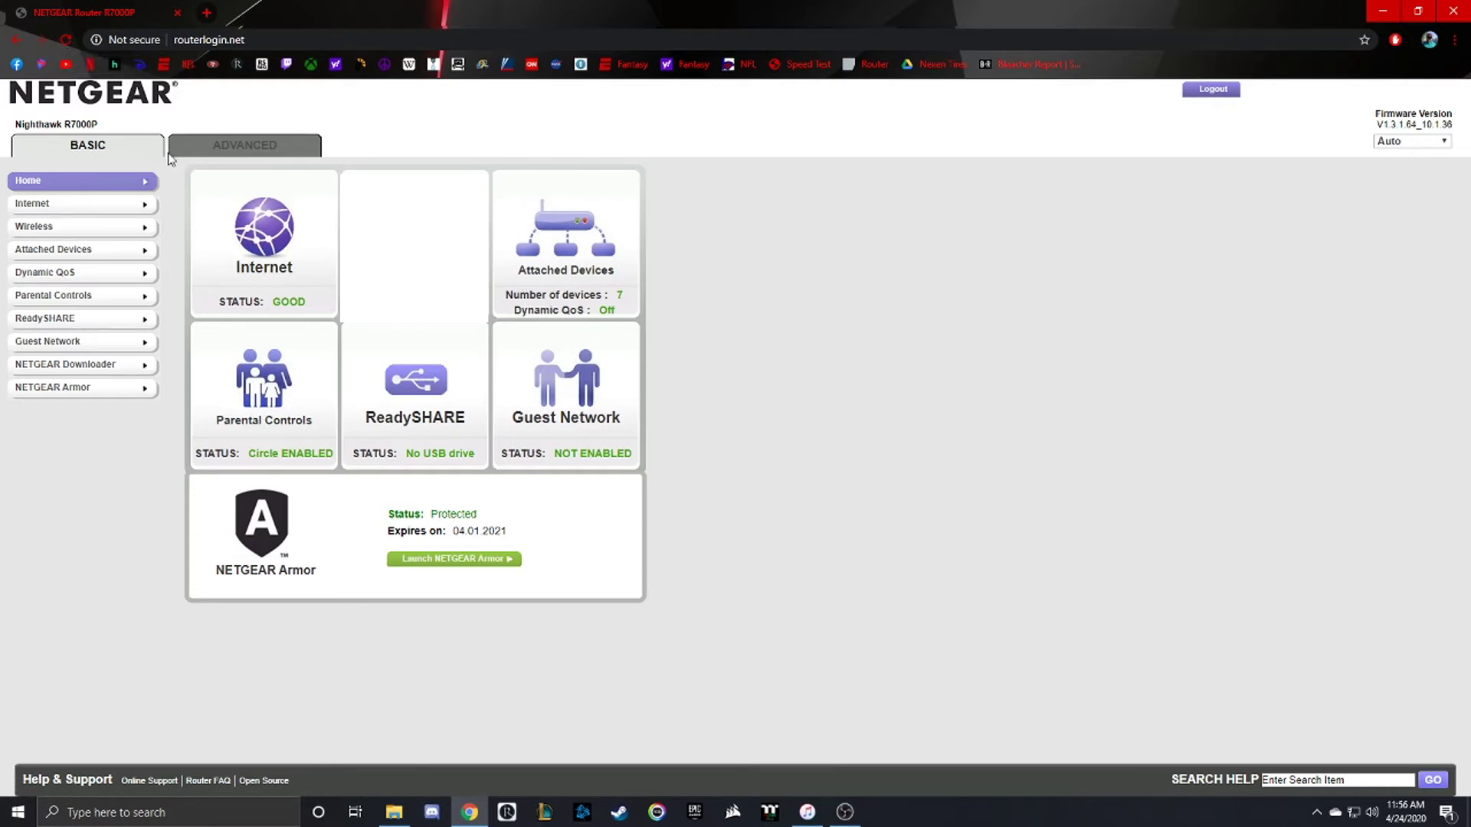
- Open the port forwarding and port triggering settings in the router's advanced setup
click(239, 145)
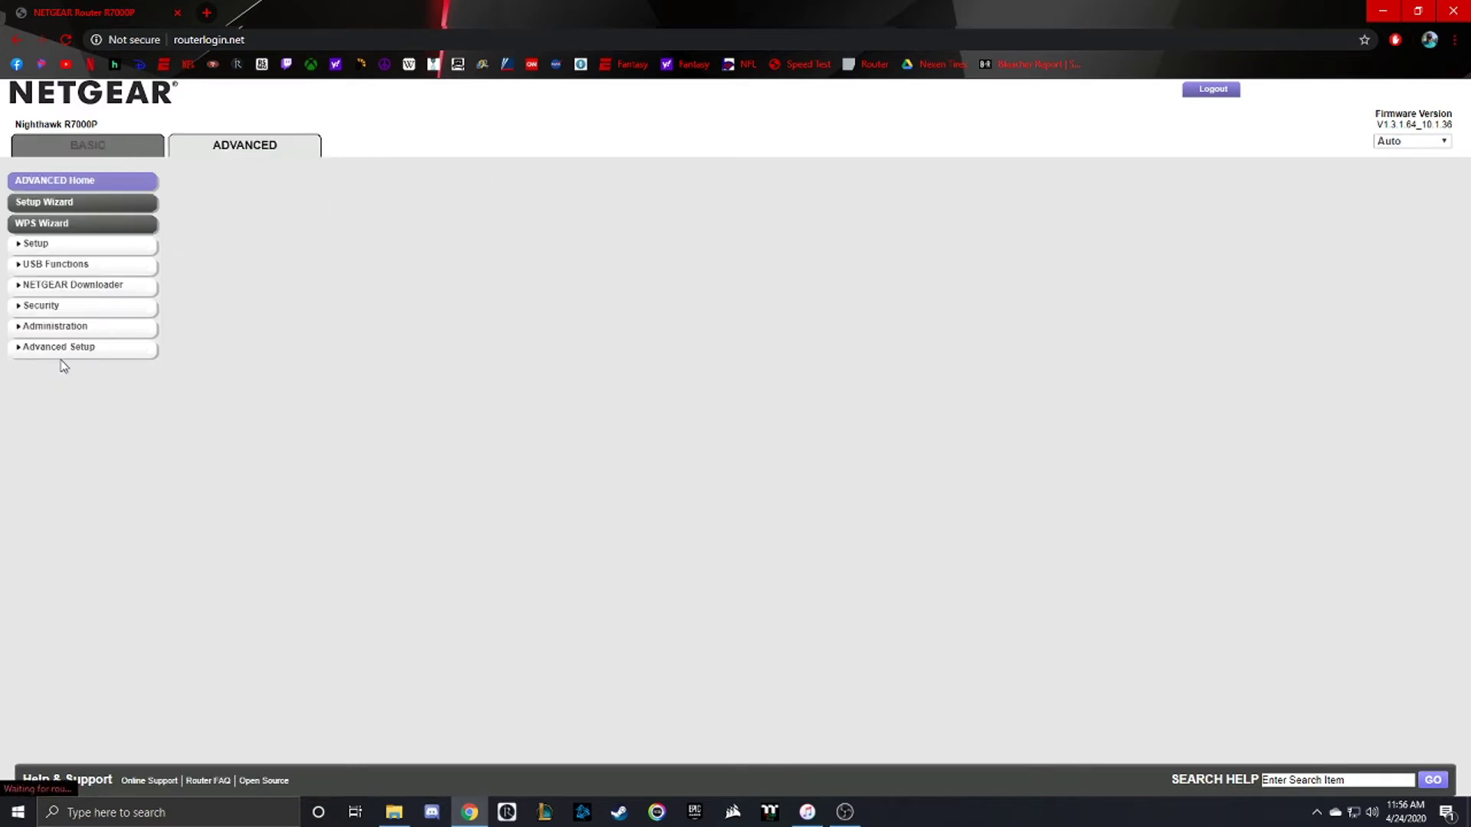
click(59, 347)
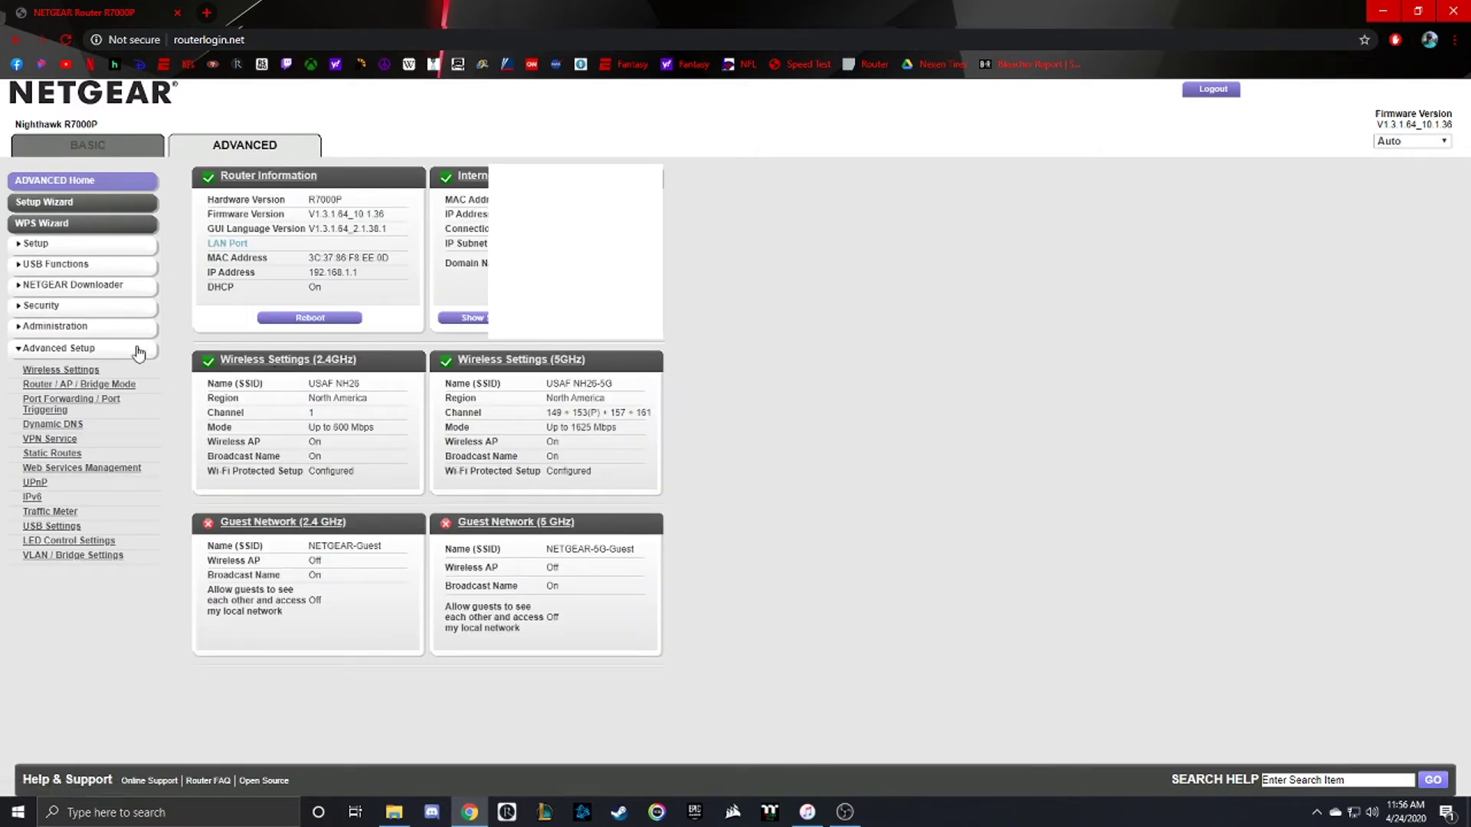
click(43, 406)
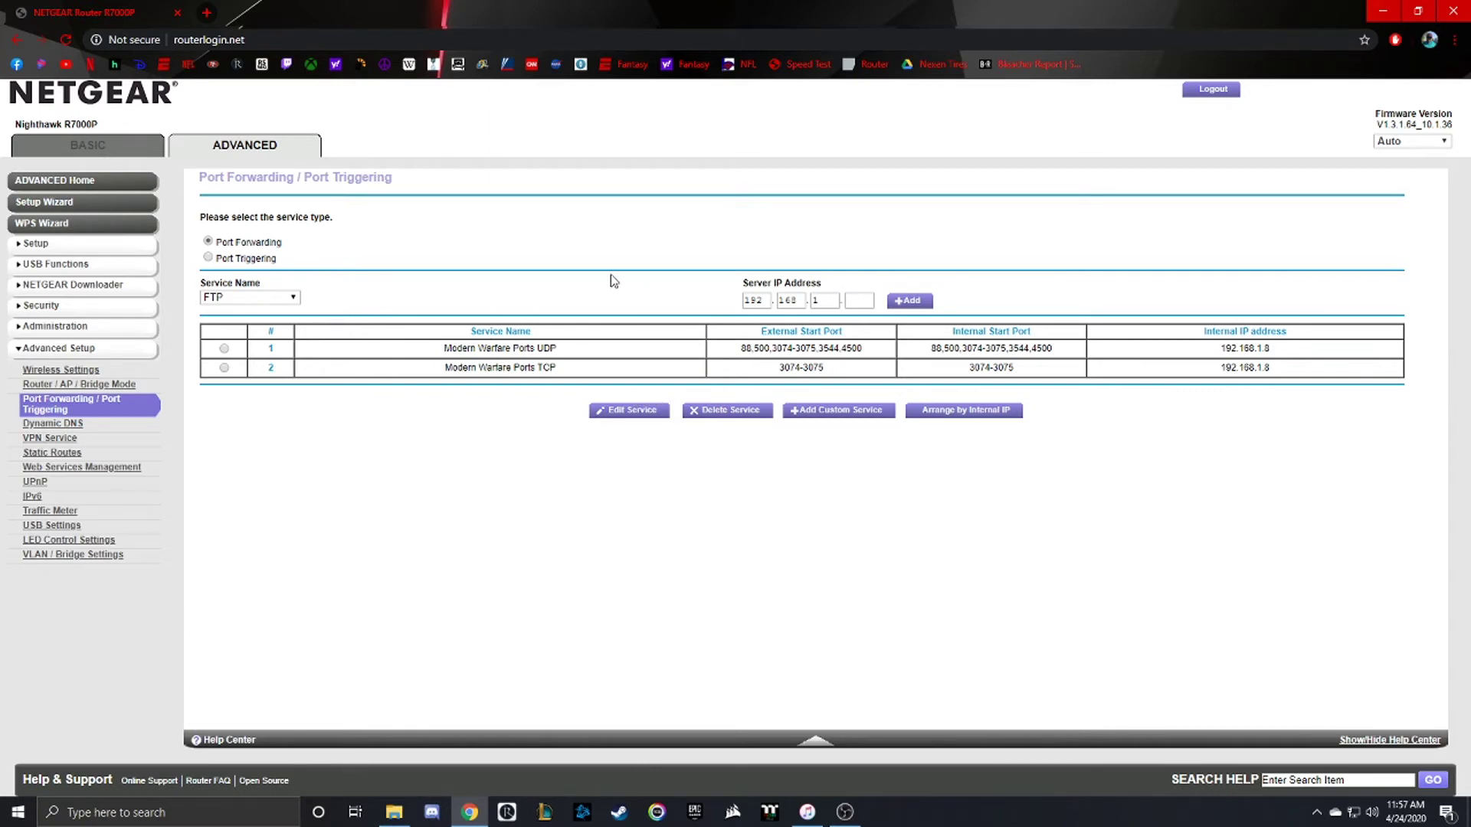
- Start a custom port forwarding service named Modern Warfare Ports with the TCP protocol
click(819, 416)
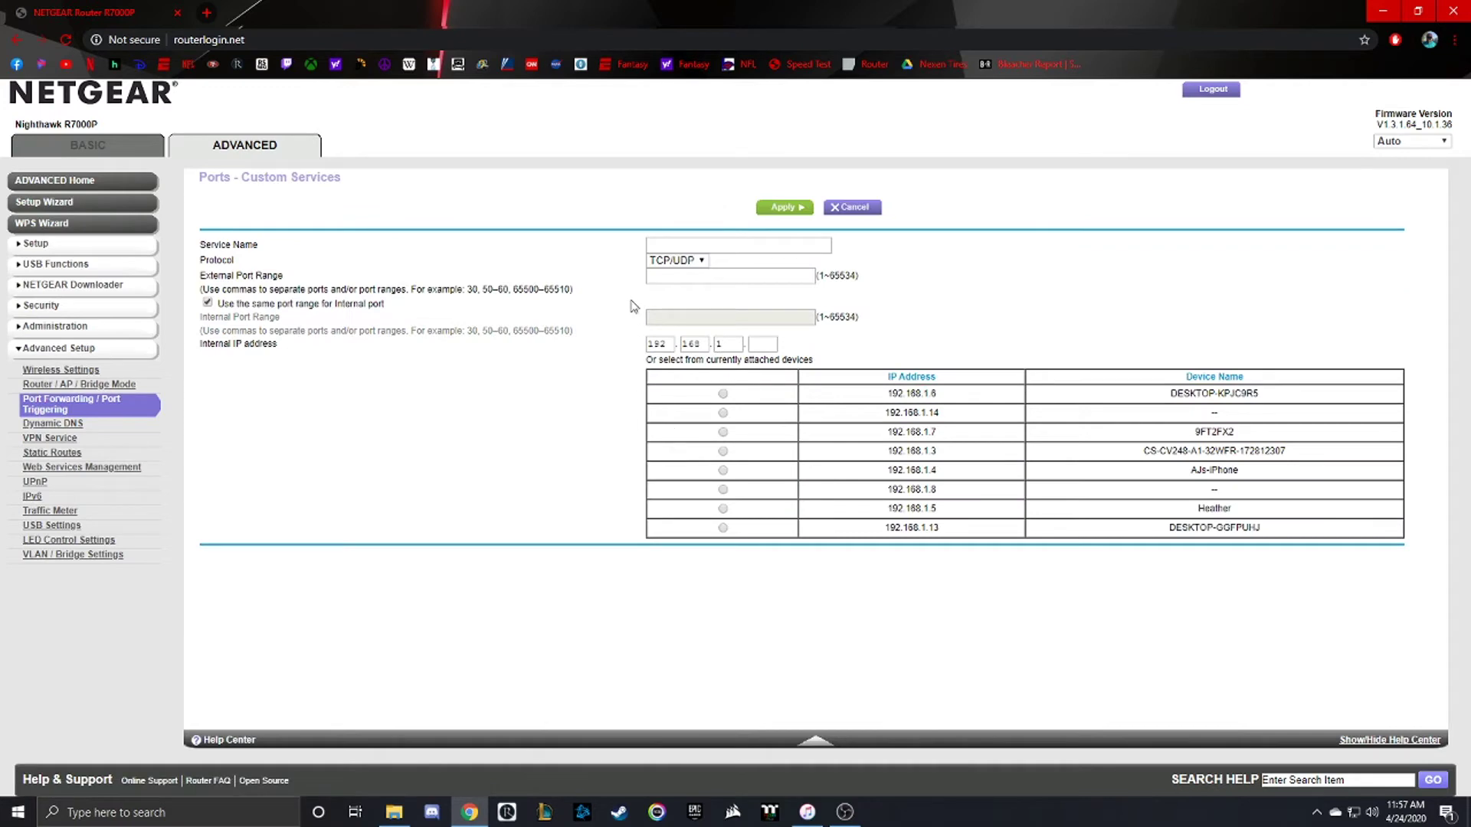
click(731, 246)
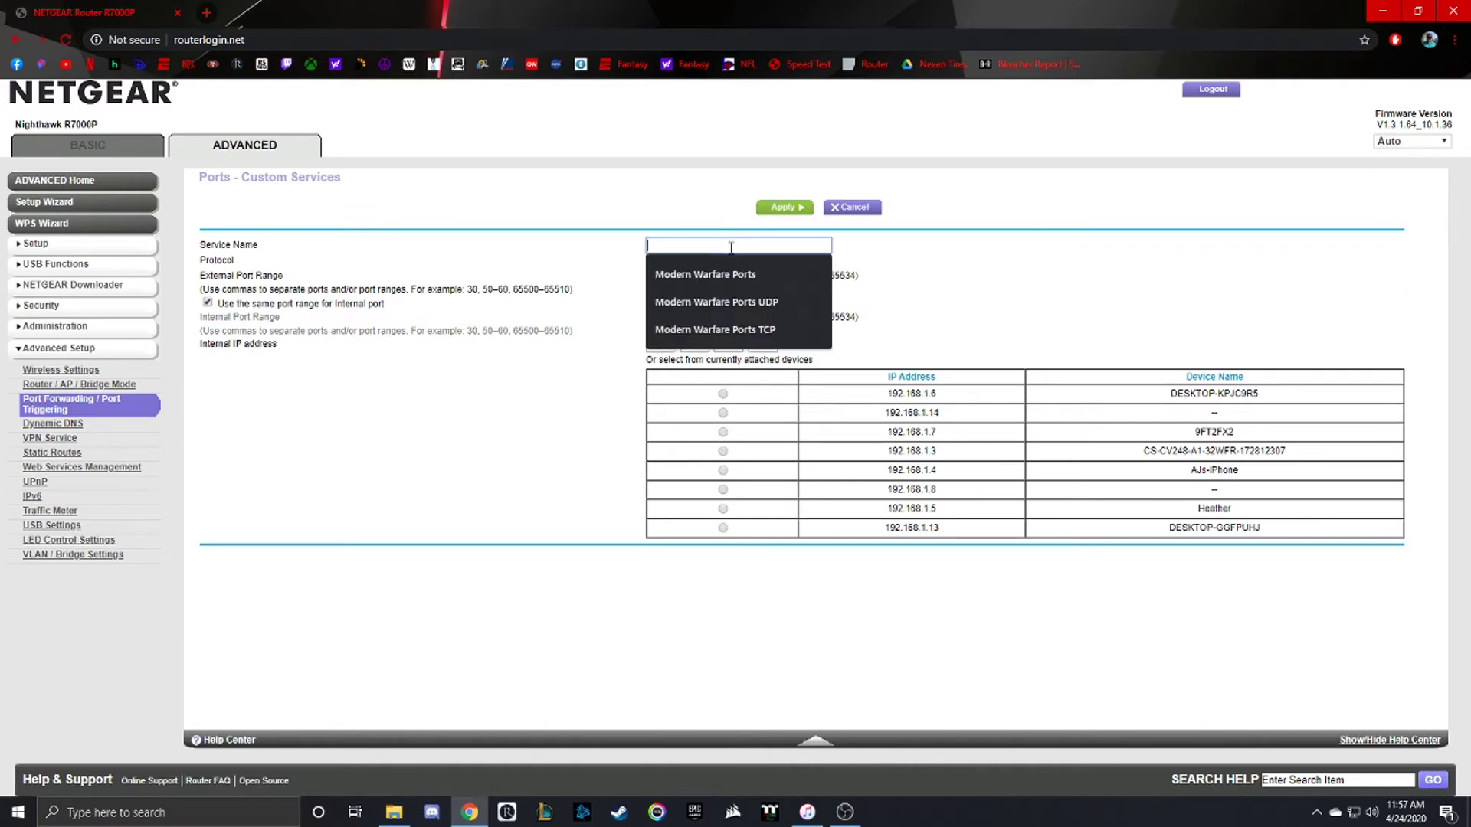
click(723, 273)
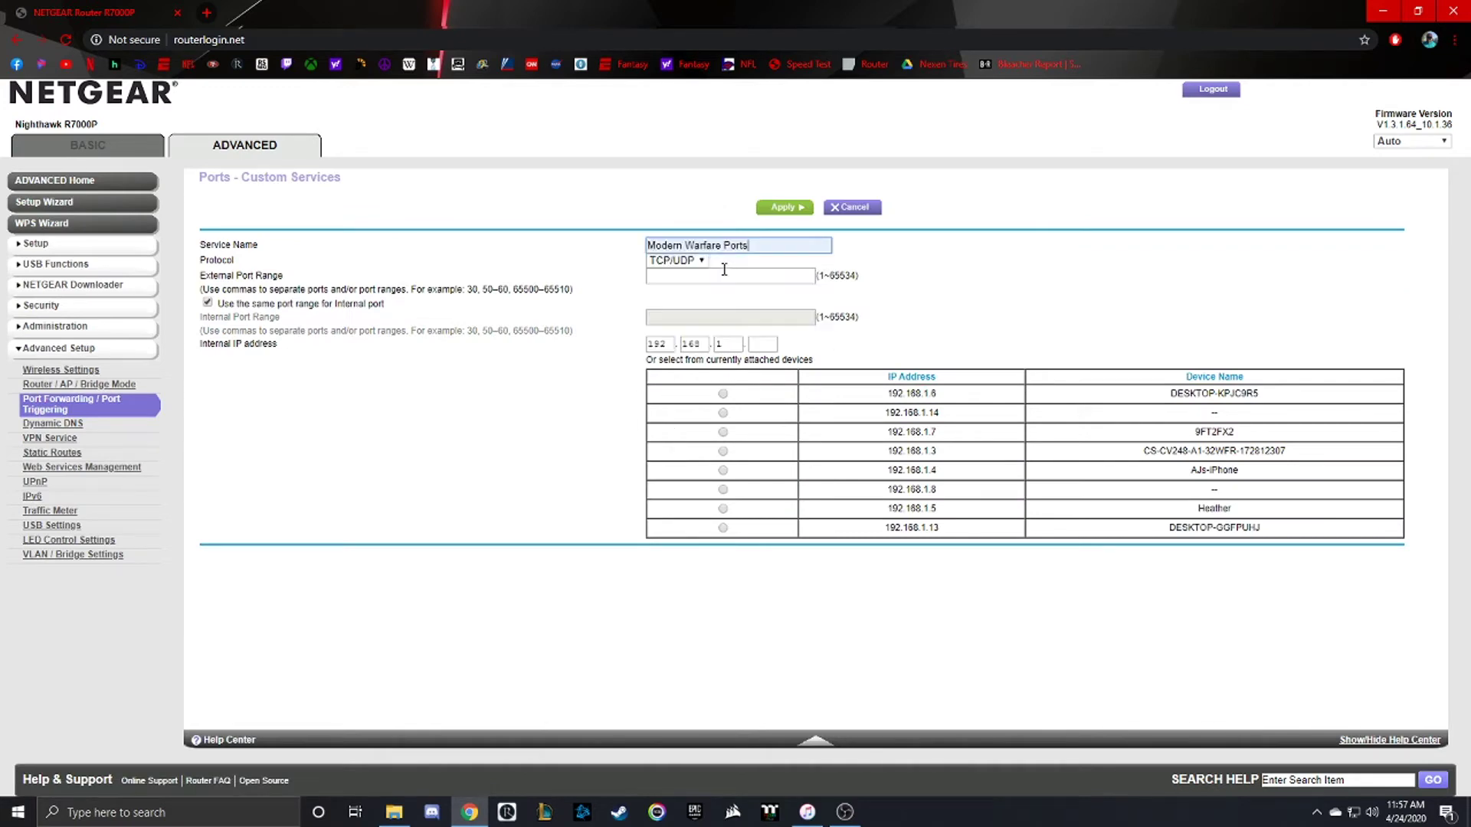
click(701, 261)
click(691, 288)
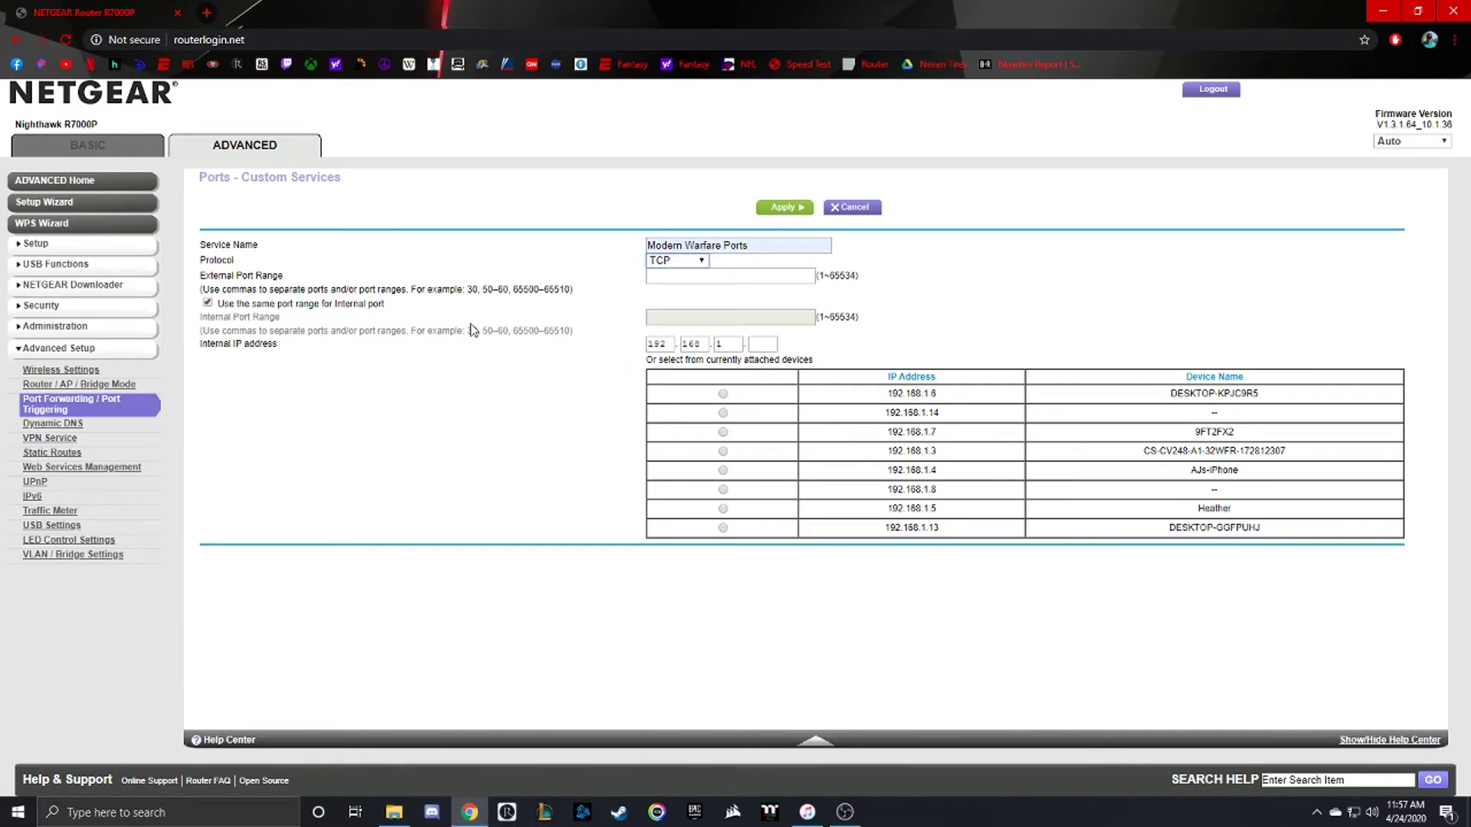
- Open portforward.com in a new browser tab and go to its Call of Duty: Warzone port guide
click(206, 14)
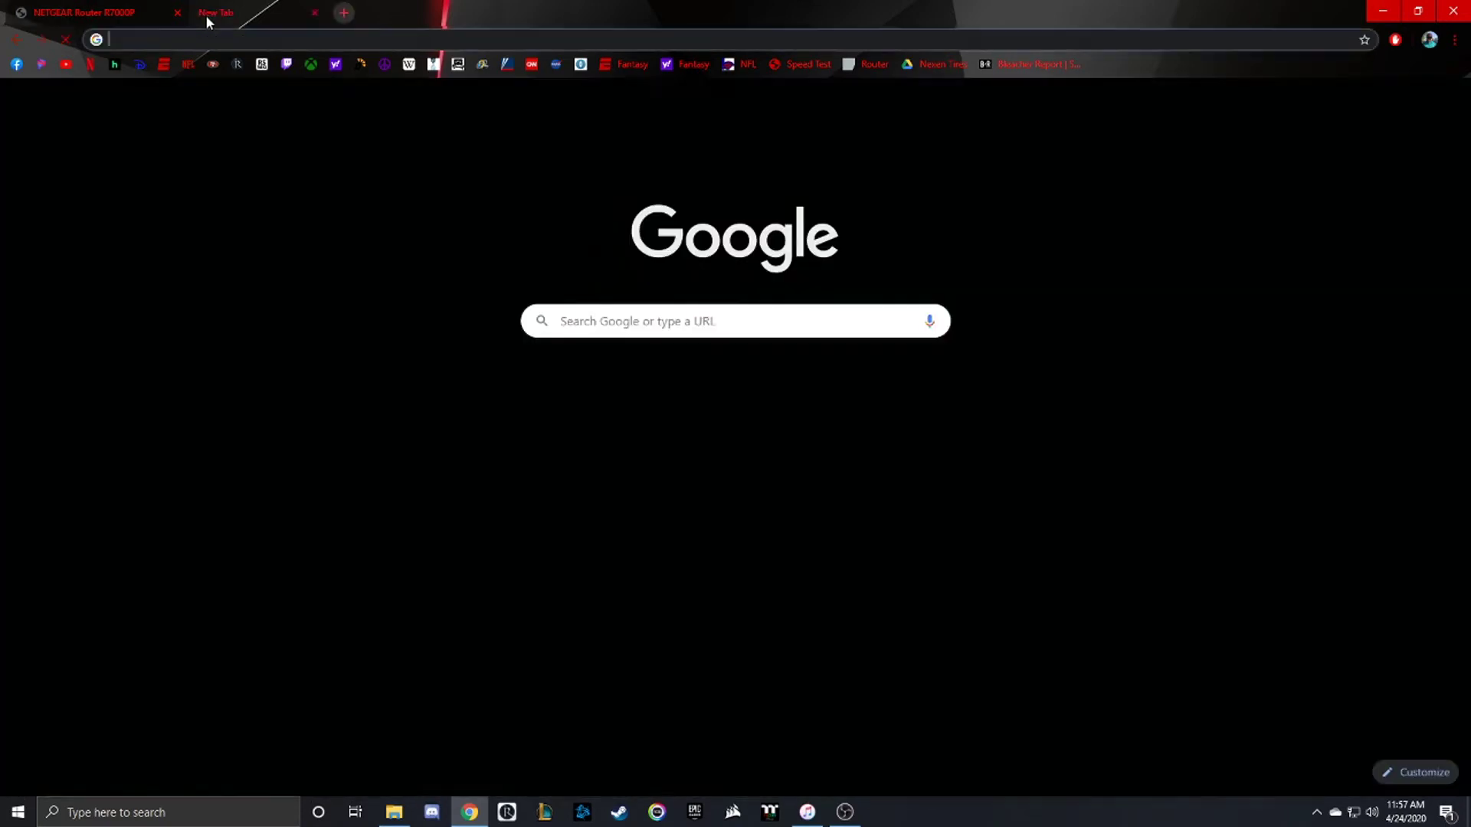
text(portforward.com)
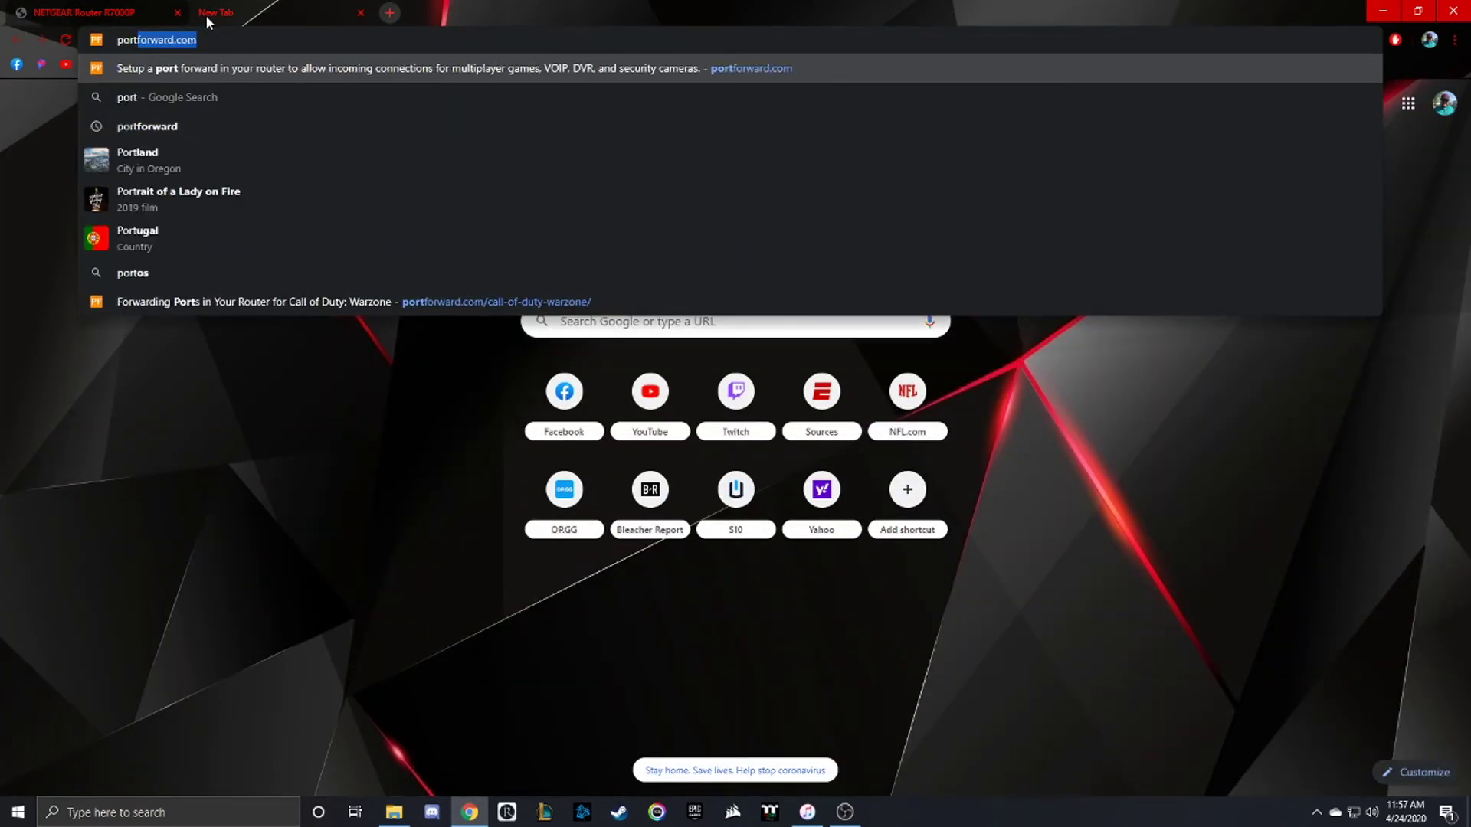
key(Return)
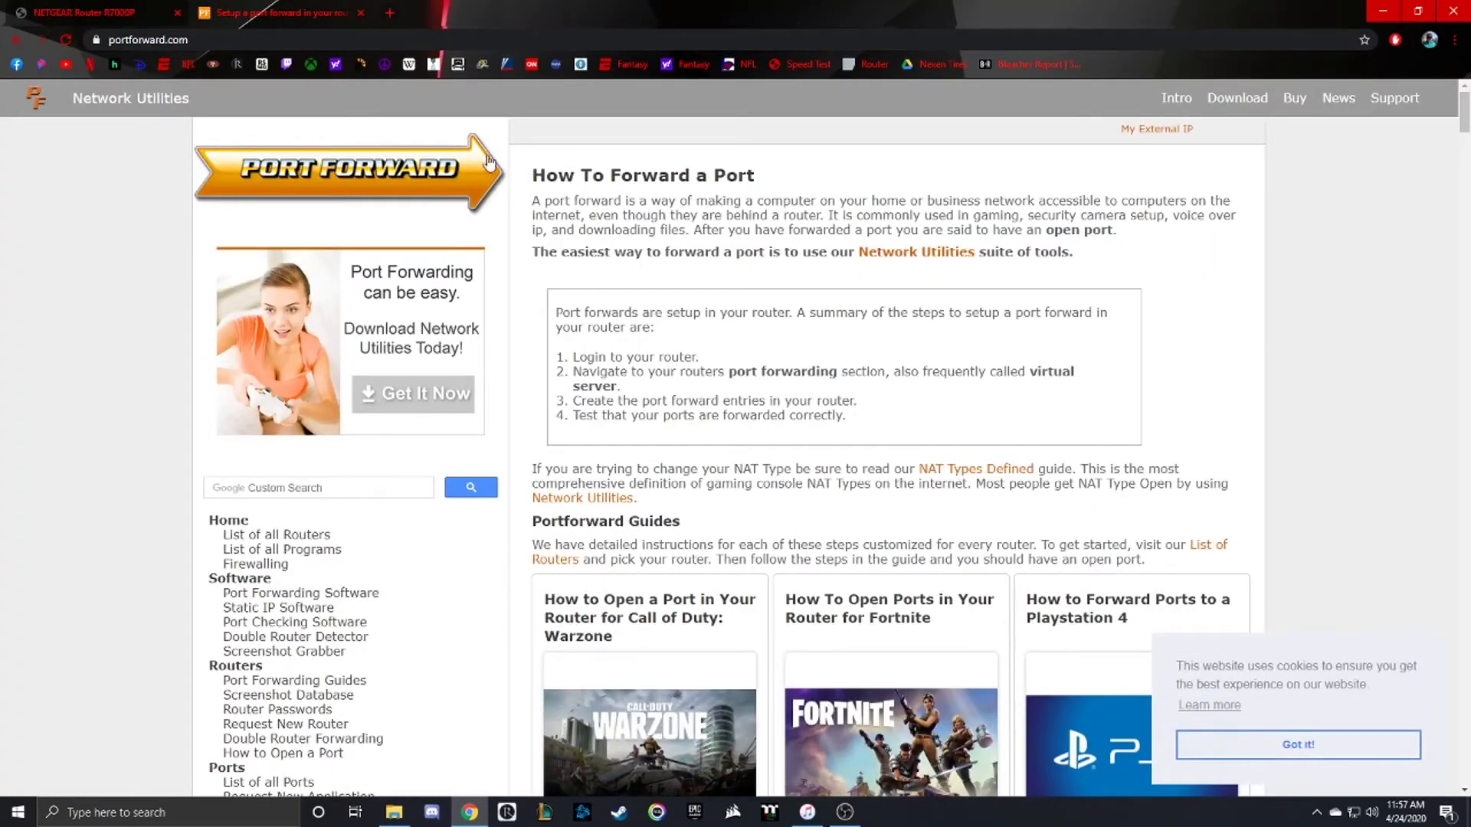
scroll(1002, 368, down, 1)
scroll(999, 375, down, 1)
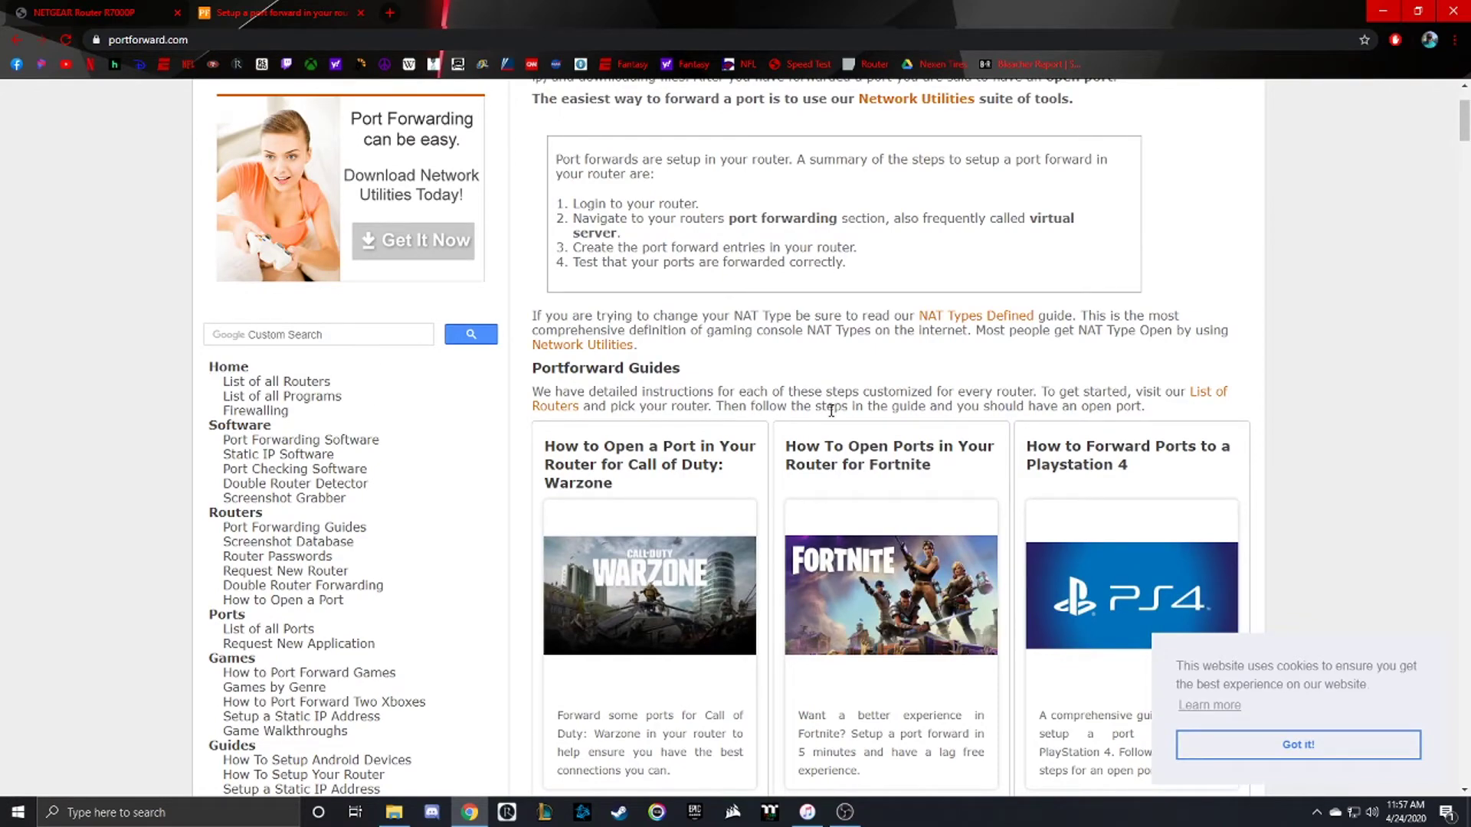
scroll(478, 508, down, 3)
scroll(478, 508, up, 3)
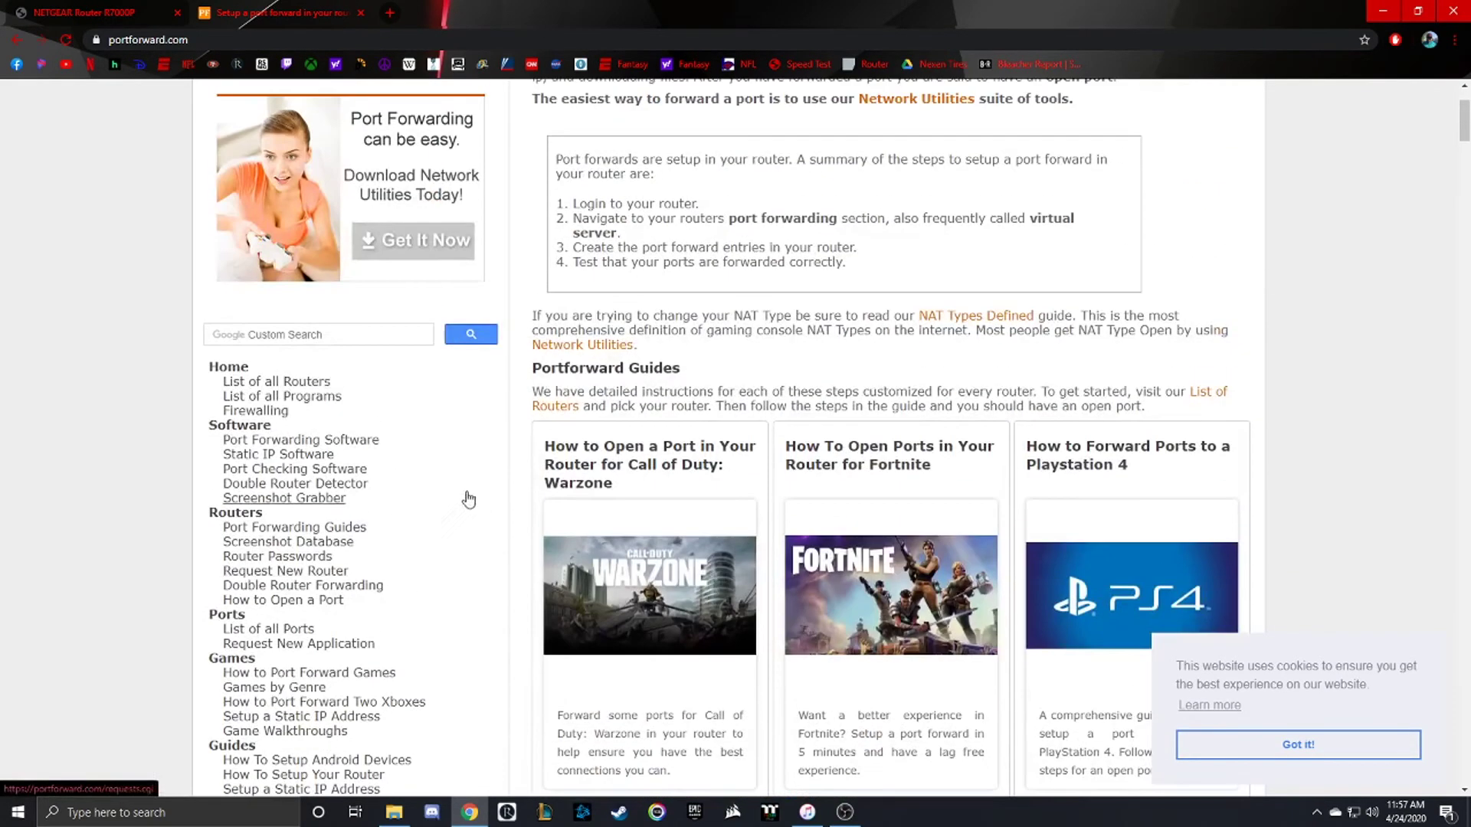
scroll(358, 328, up, 1)
scroll(893, 559, down, 2)
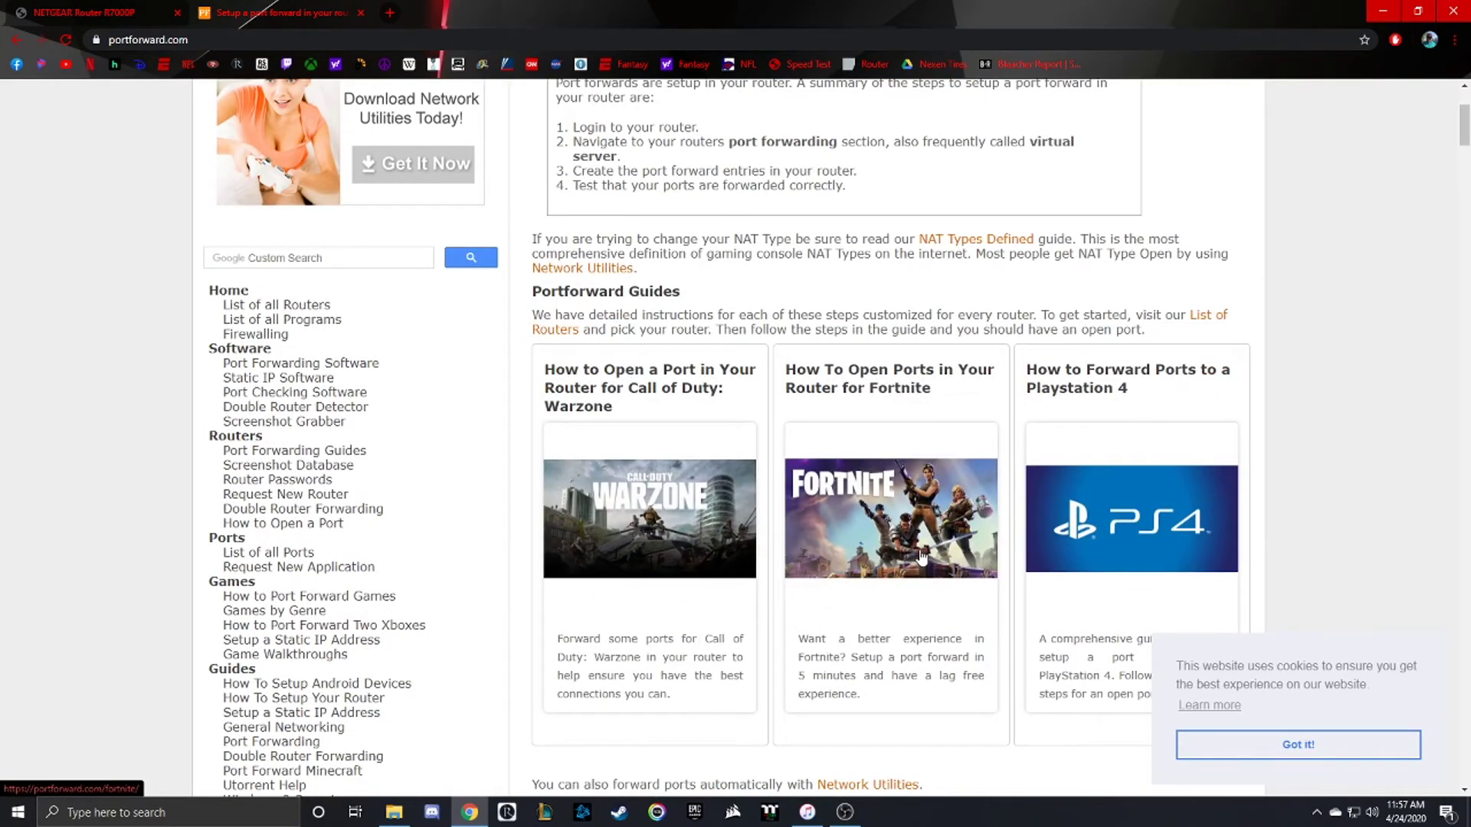
scroll(939, 526, down, 2)
scroll(924, 533, up, 2)
click(673, 513)
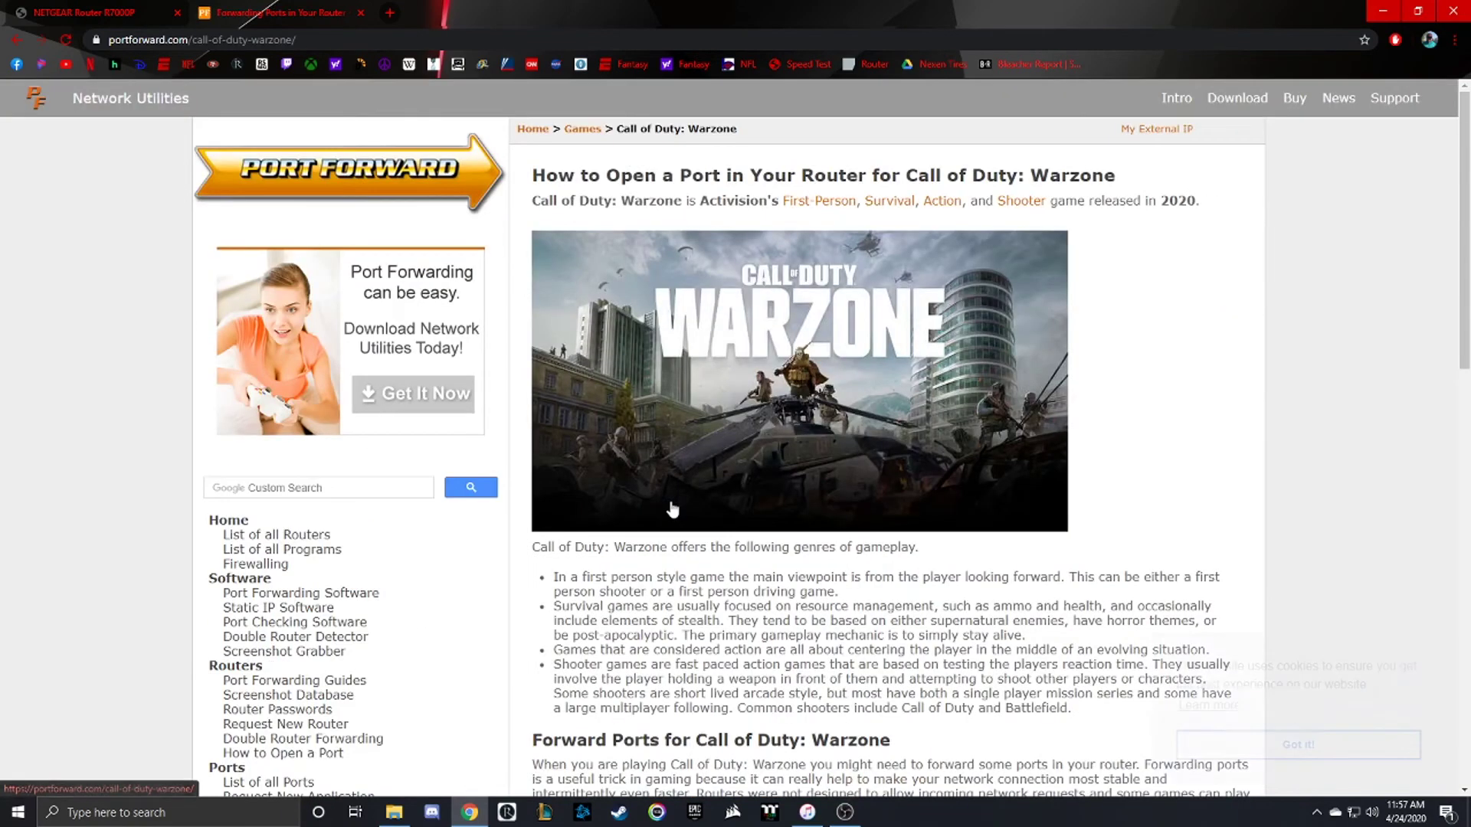
- Look up the TCP and UDP ports required for Call of Duty: Warzone on each platform
scroll(682, 519, down, 3)
scroll(681, 517, down, 3)
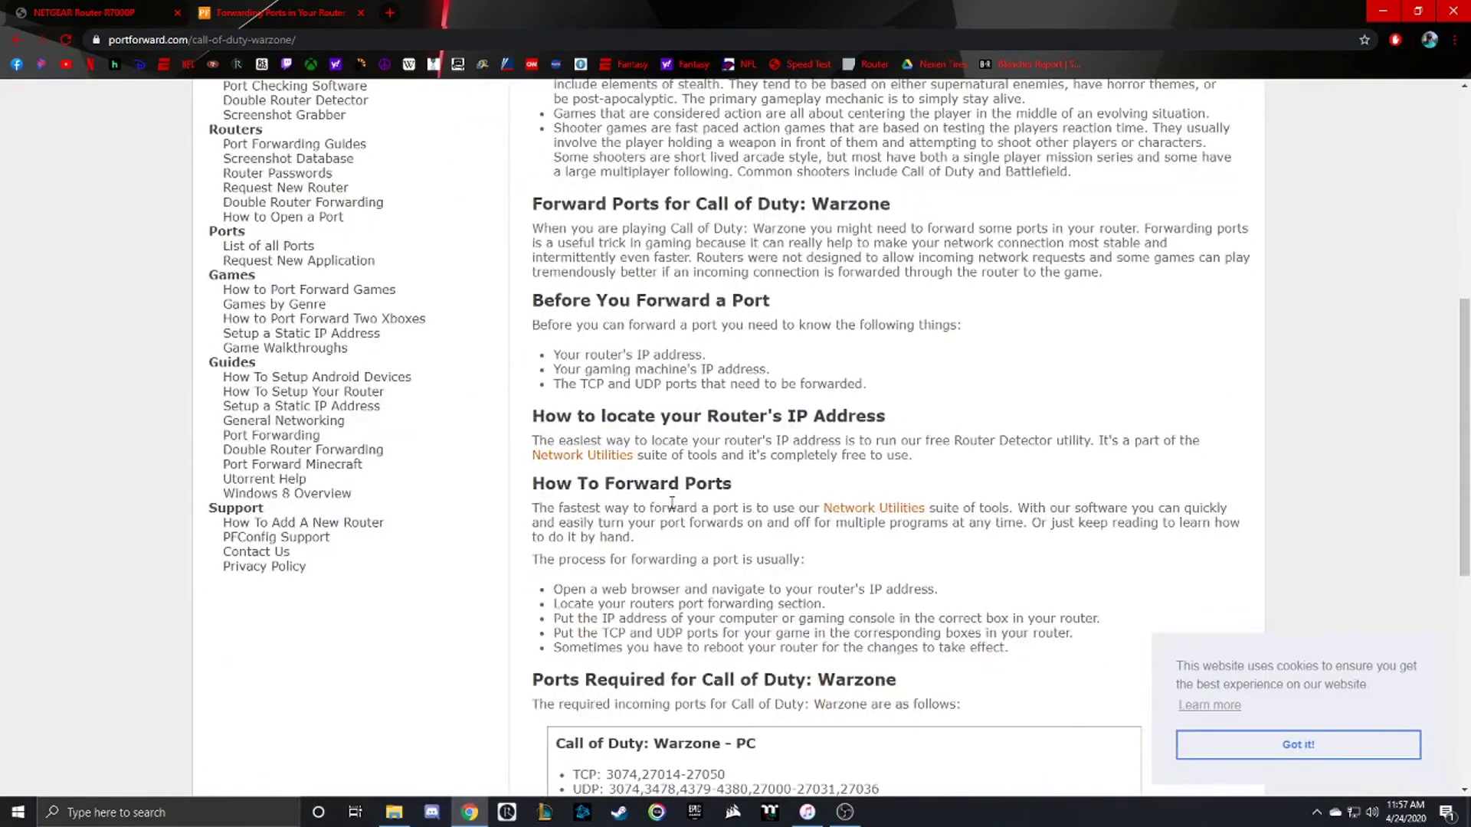
scroll(676, 504, down, 2)
scroll(675, 504, down, 1)
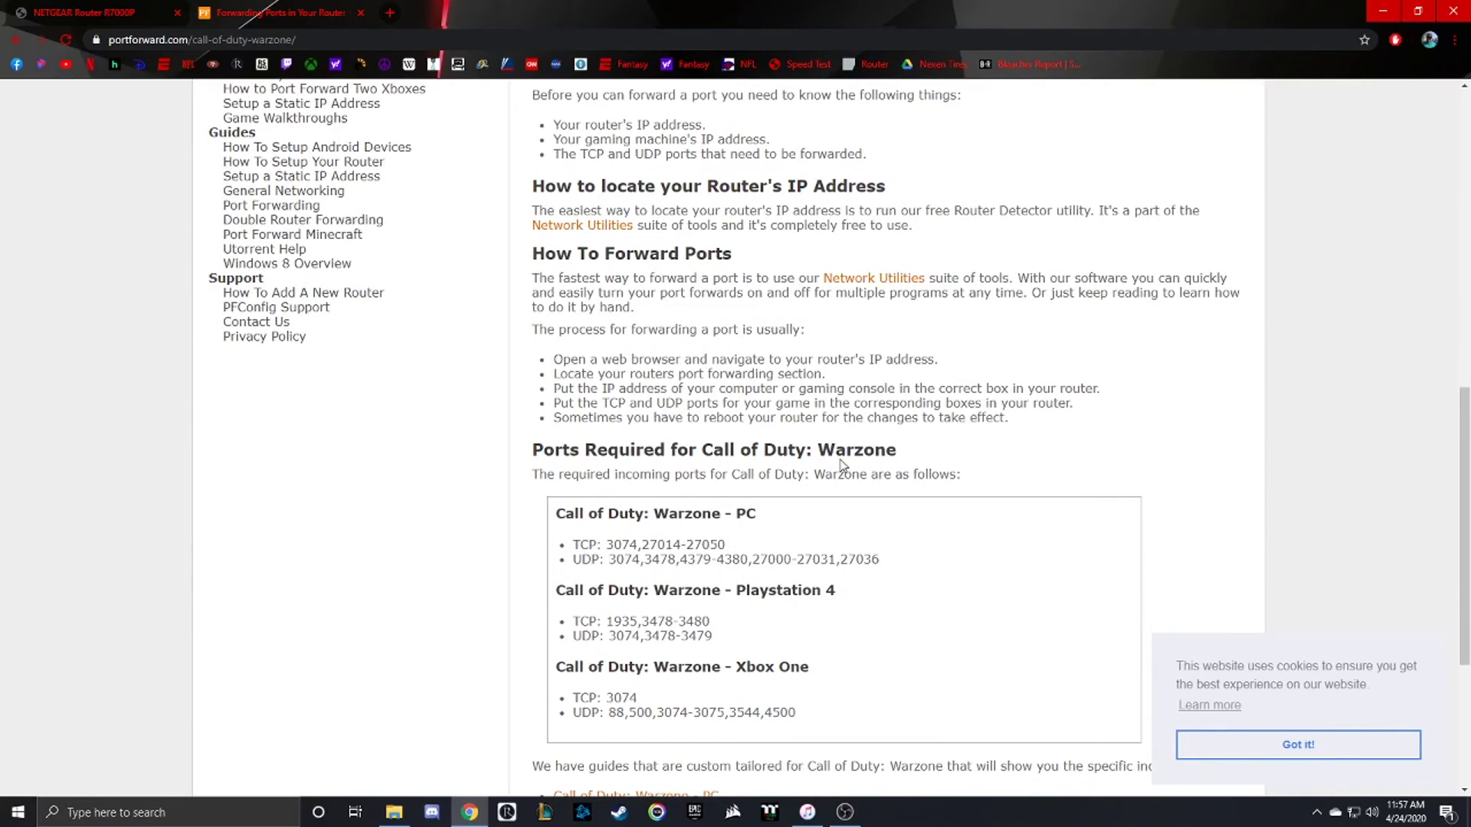
scroll(862, 467, down, 1)
scroll(861, 467, down, 2)
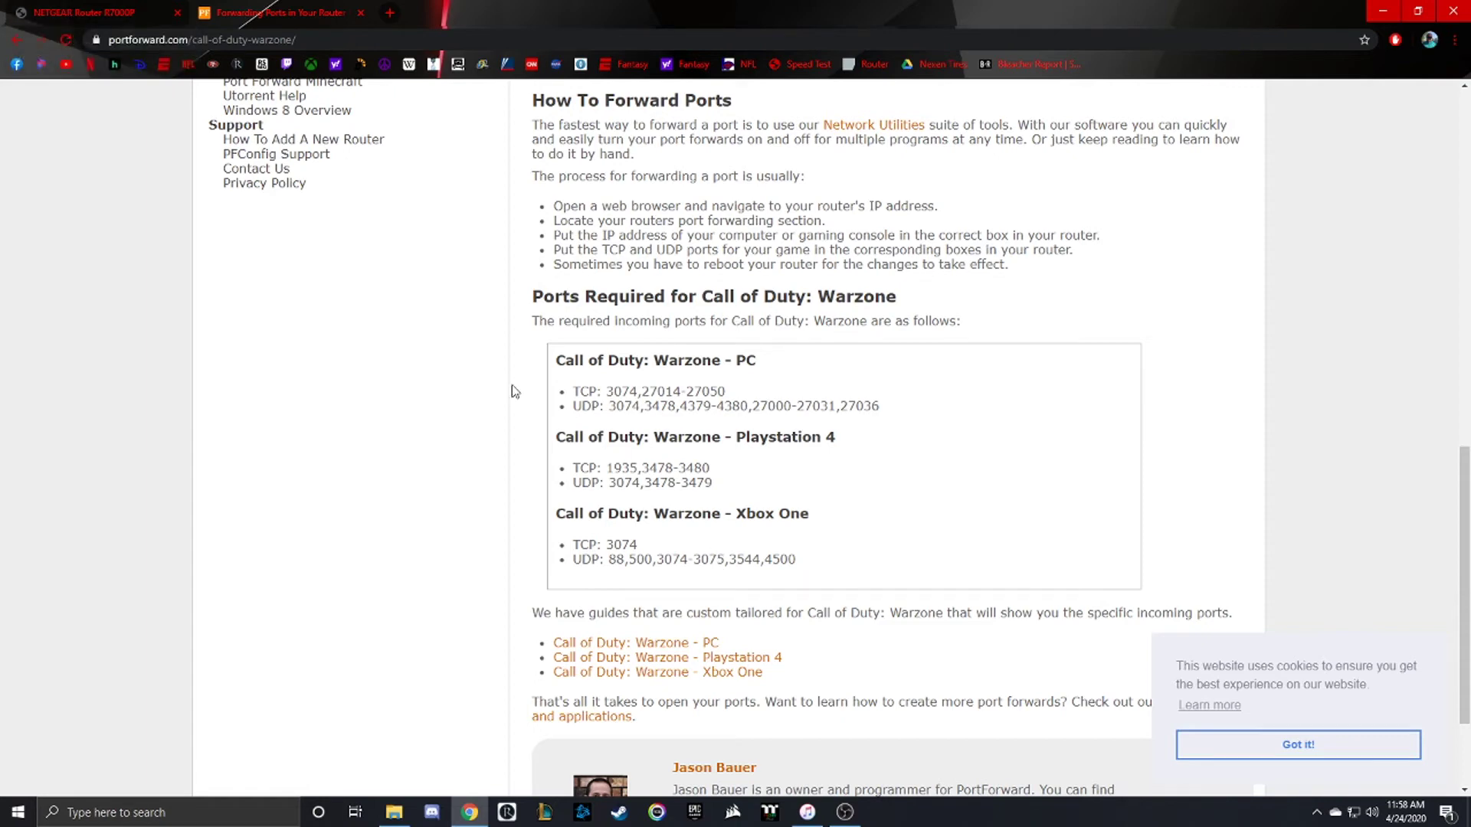
- Back in the router's custom service form, enter external port range 3074-3075, choose the attached device at 192.168.1.8, and cancel the service
click(114, 20)
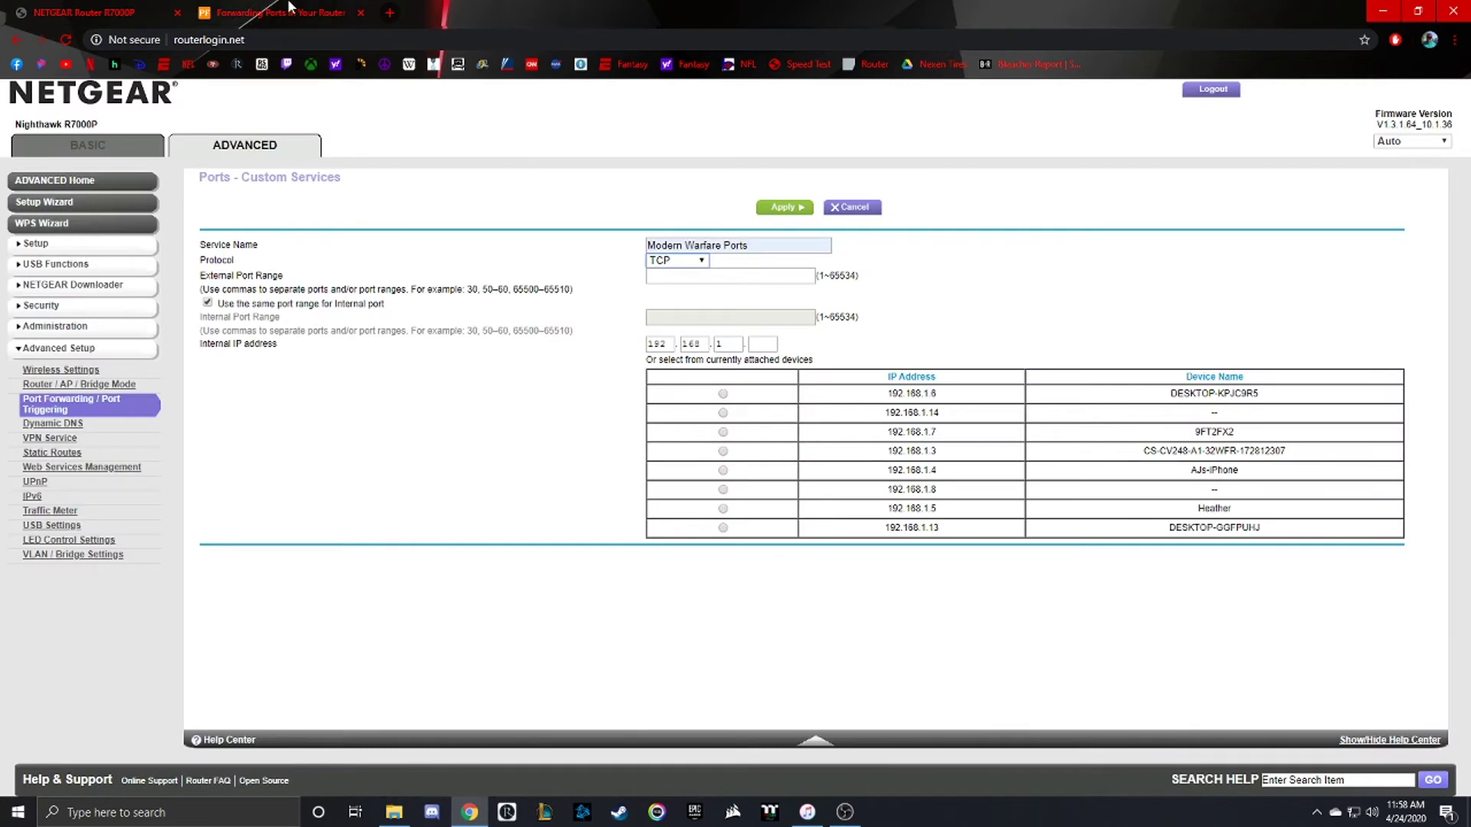
click(706, 277)
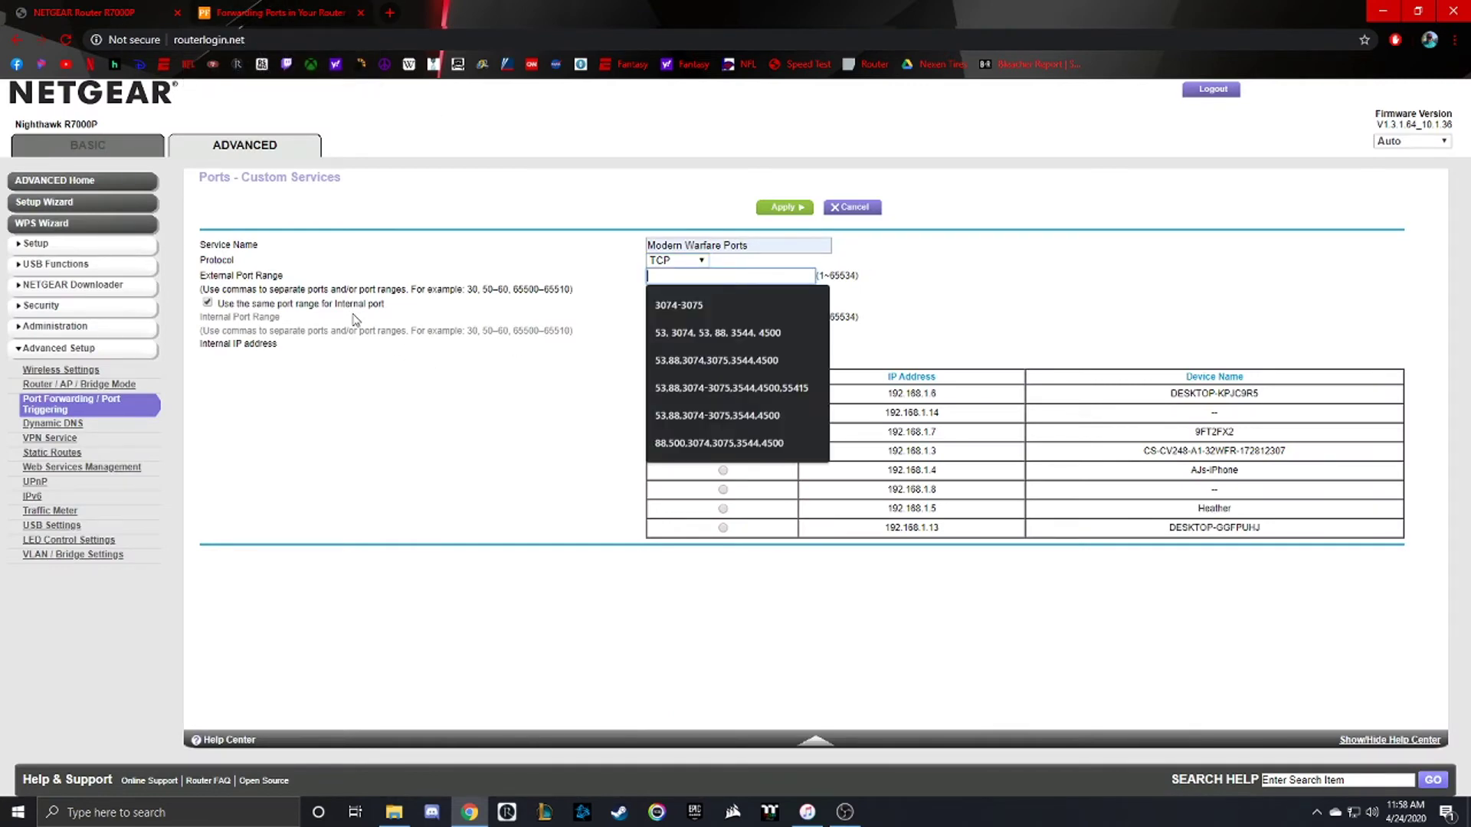
text(3074)
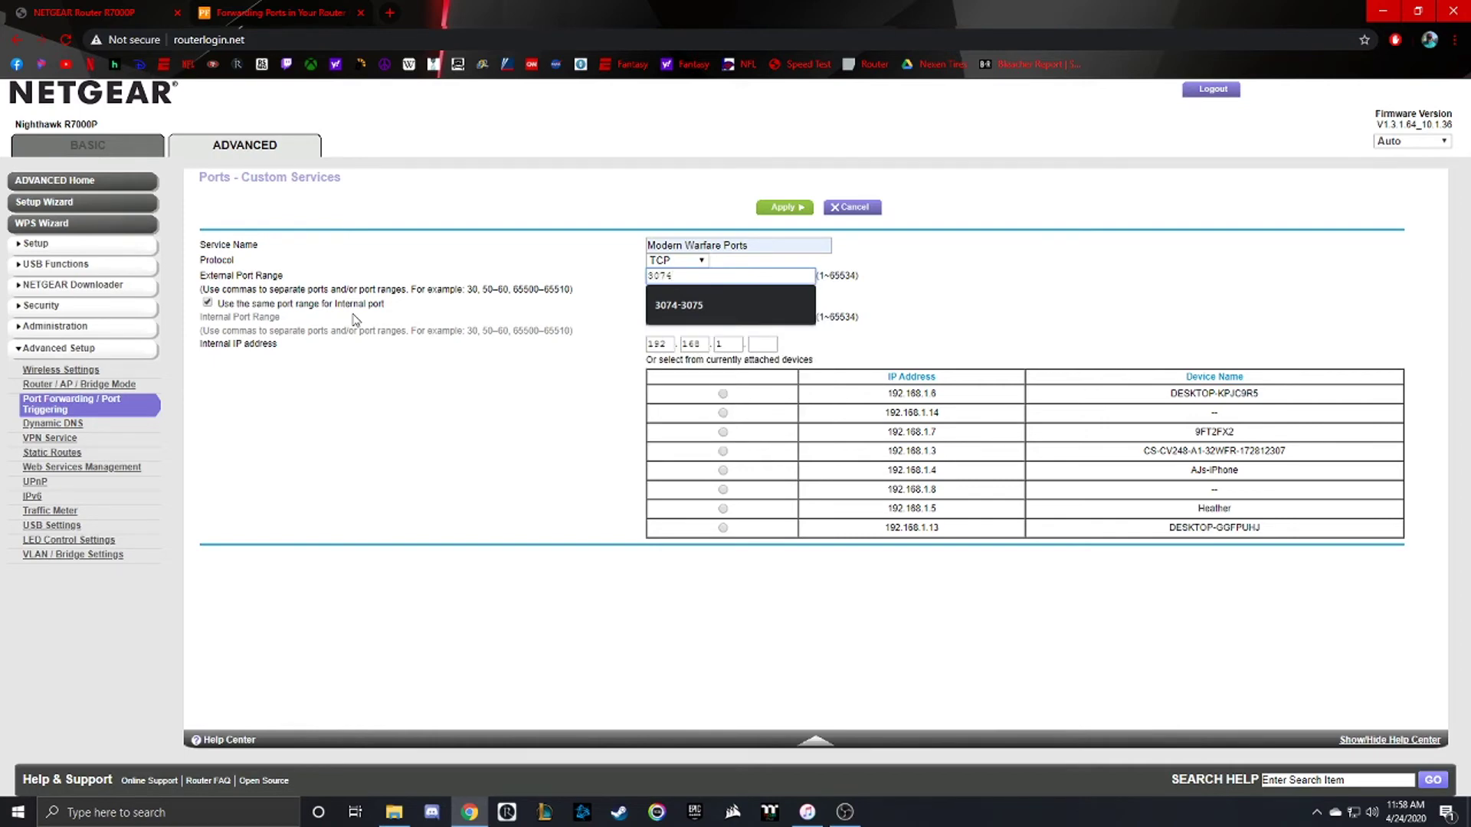
text(-3075)
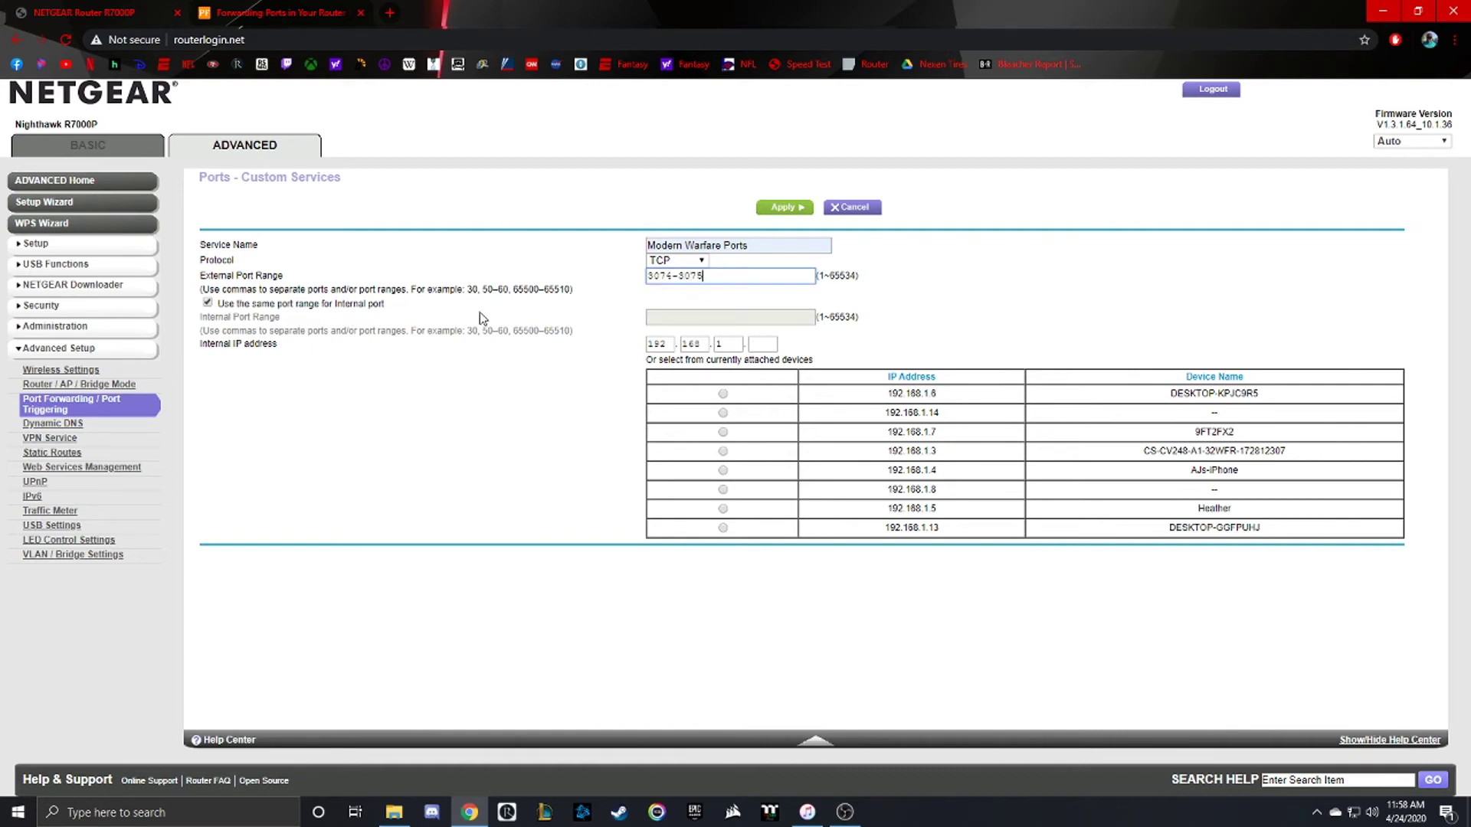
triple_click(484, 360)
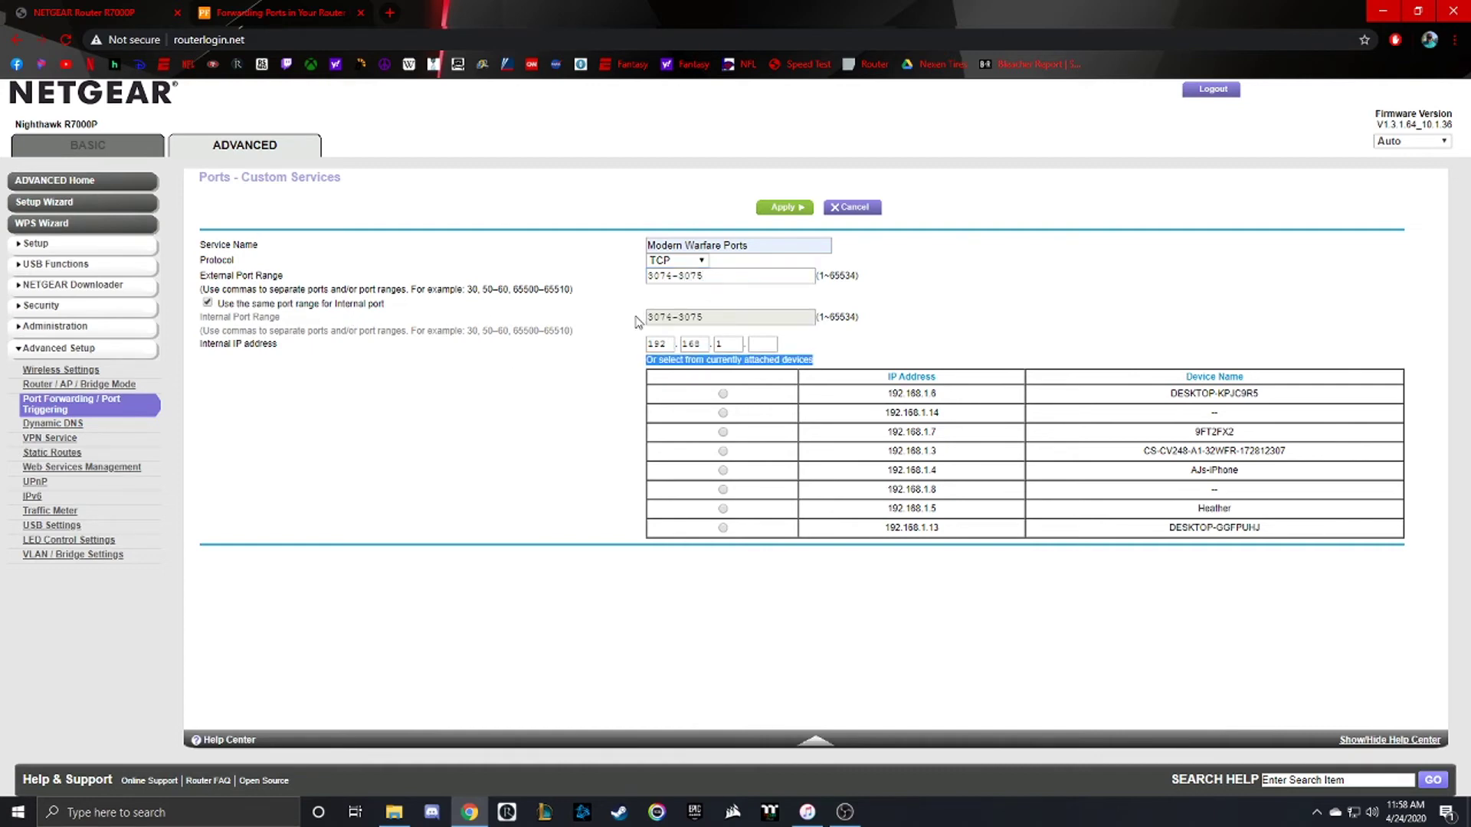
click(609, 399)
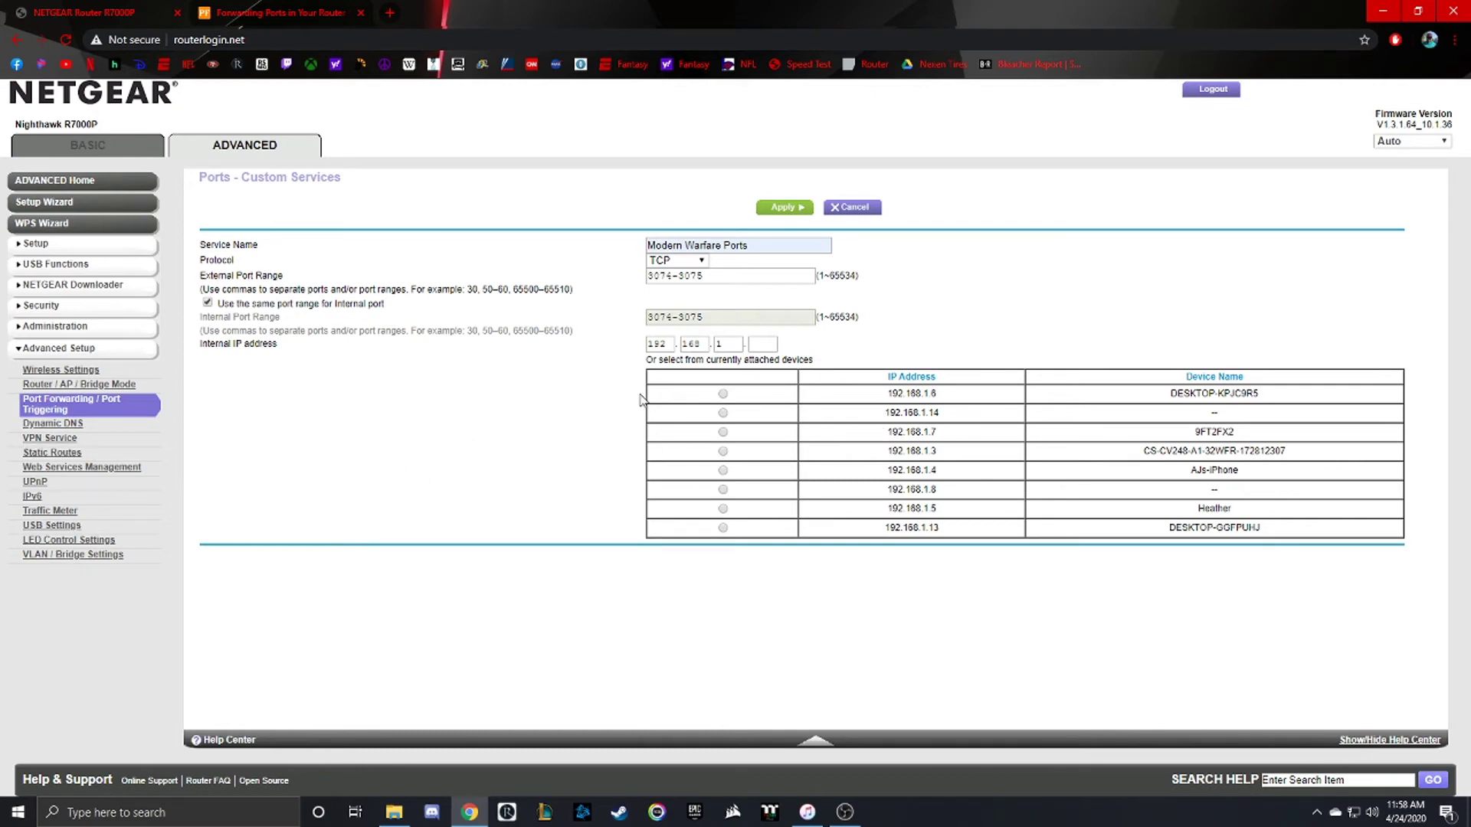
click(724, 489)
click(840, 209)
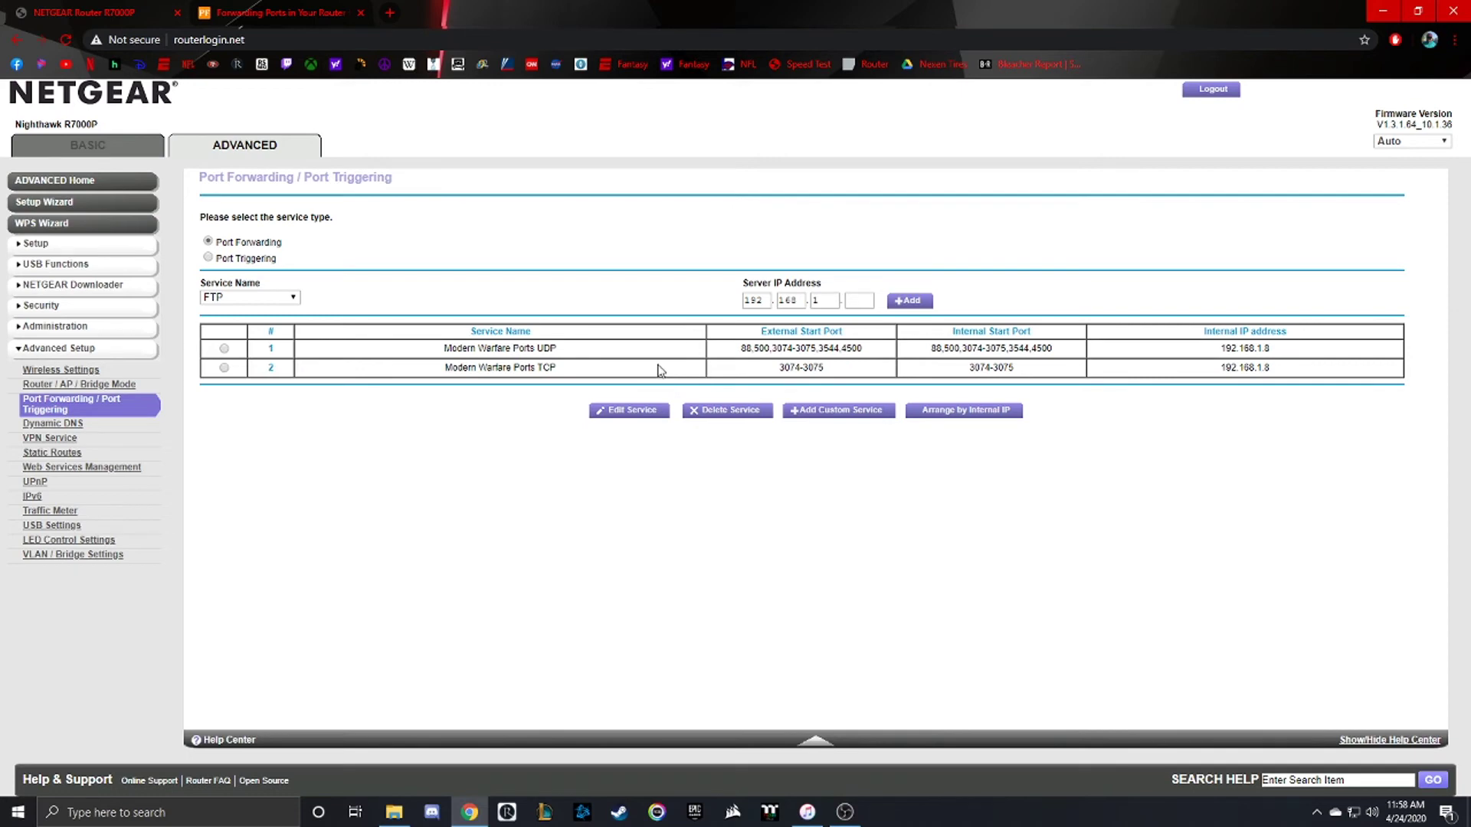
- Start a custom port forwarding service named Modern Warfare Ports with the UDP protocol
click(844, 413)
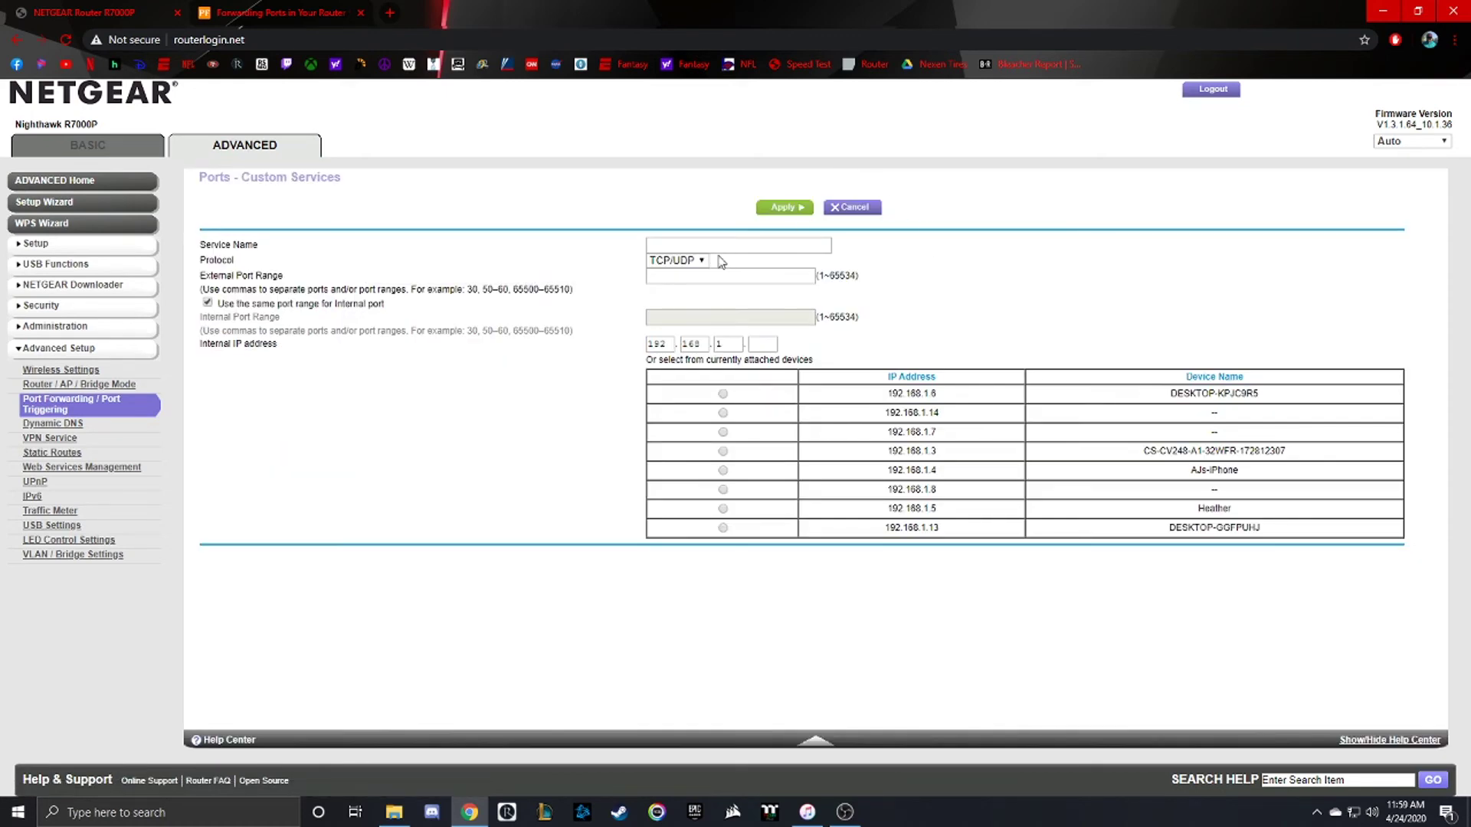
click(718, 246)
click(725, 270)
click(702, 260)
click(687, 299)
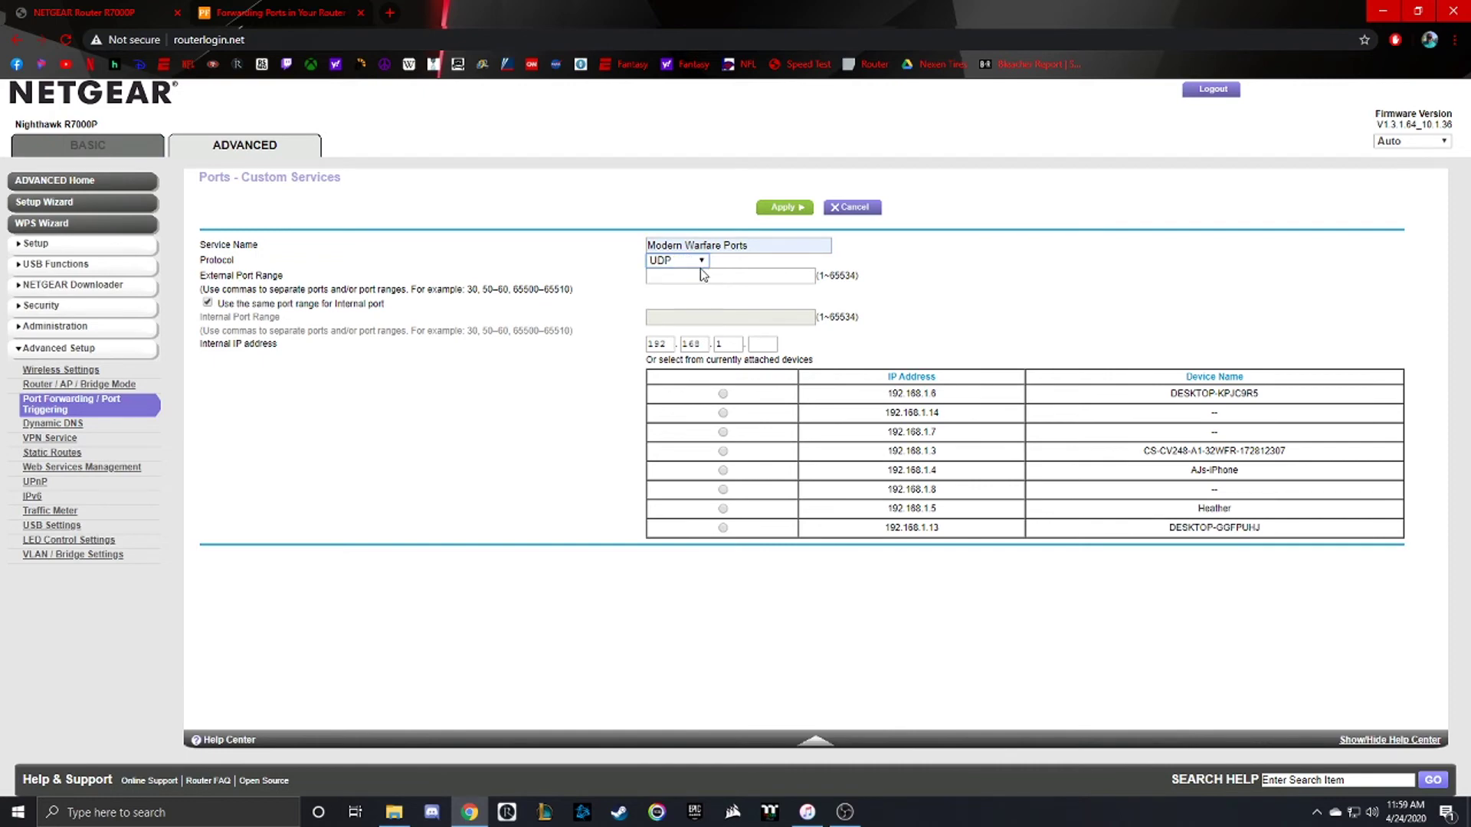
click(682, 276)
click(563, 389)
- Copy the Xbox One UDP ports 88,500,3074-3075,3544,4500 from the portforward.com Call of Duty: Warzone guide
click(272, 12)
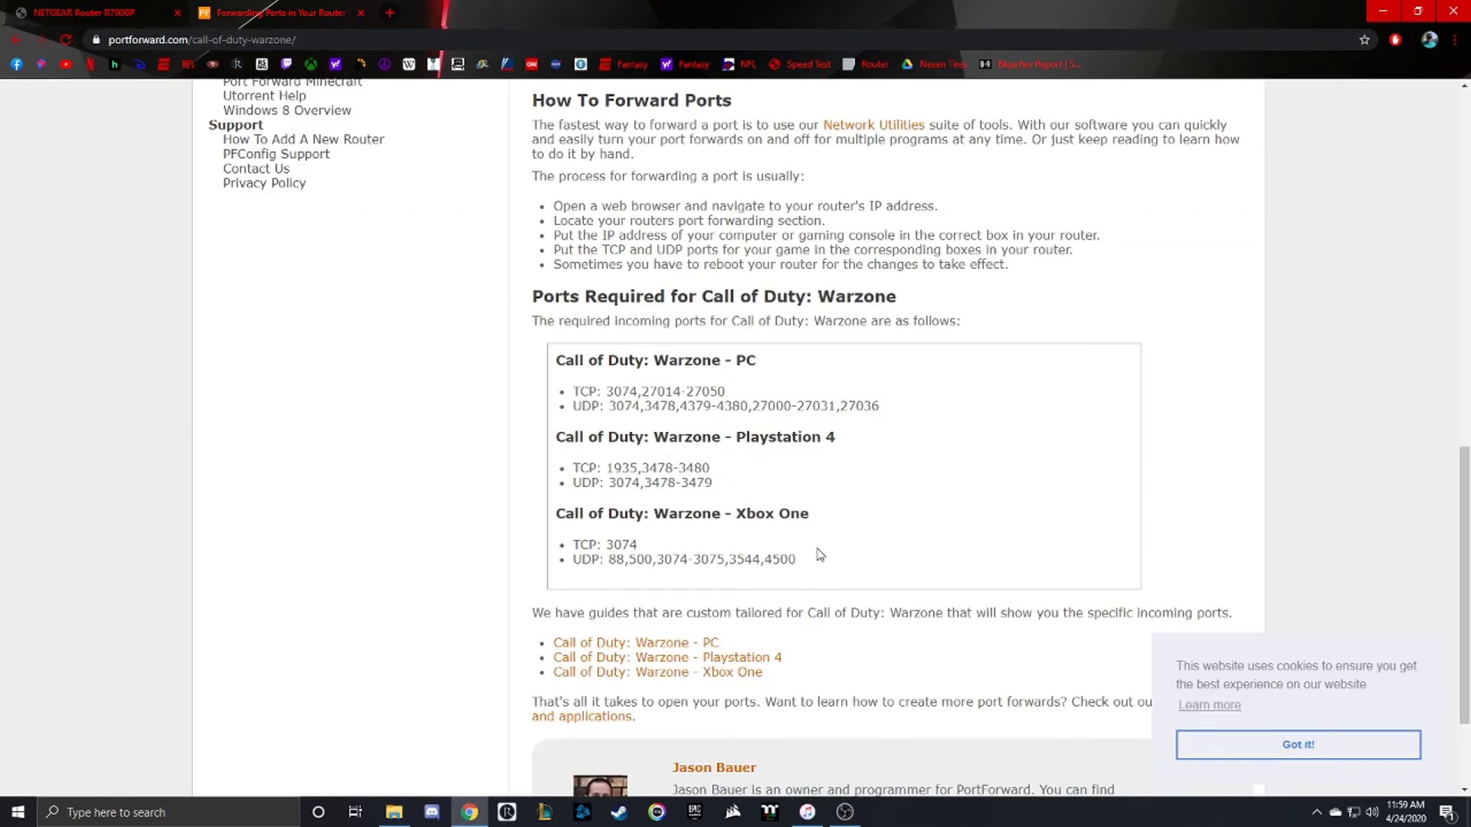
drag(799, 563, 610, 563)
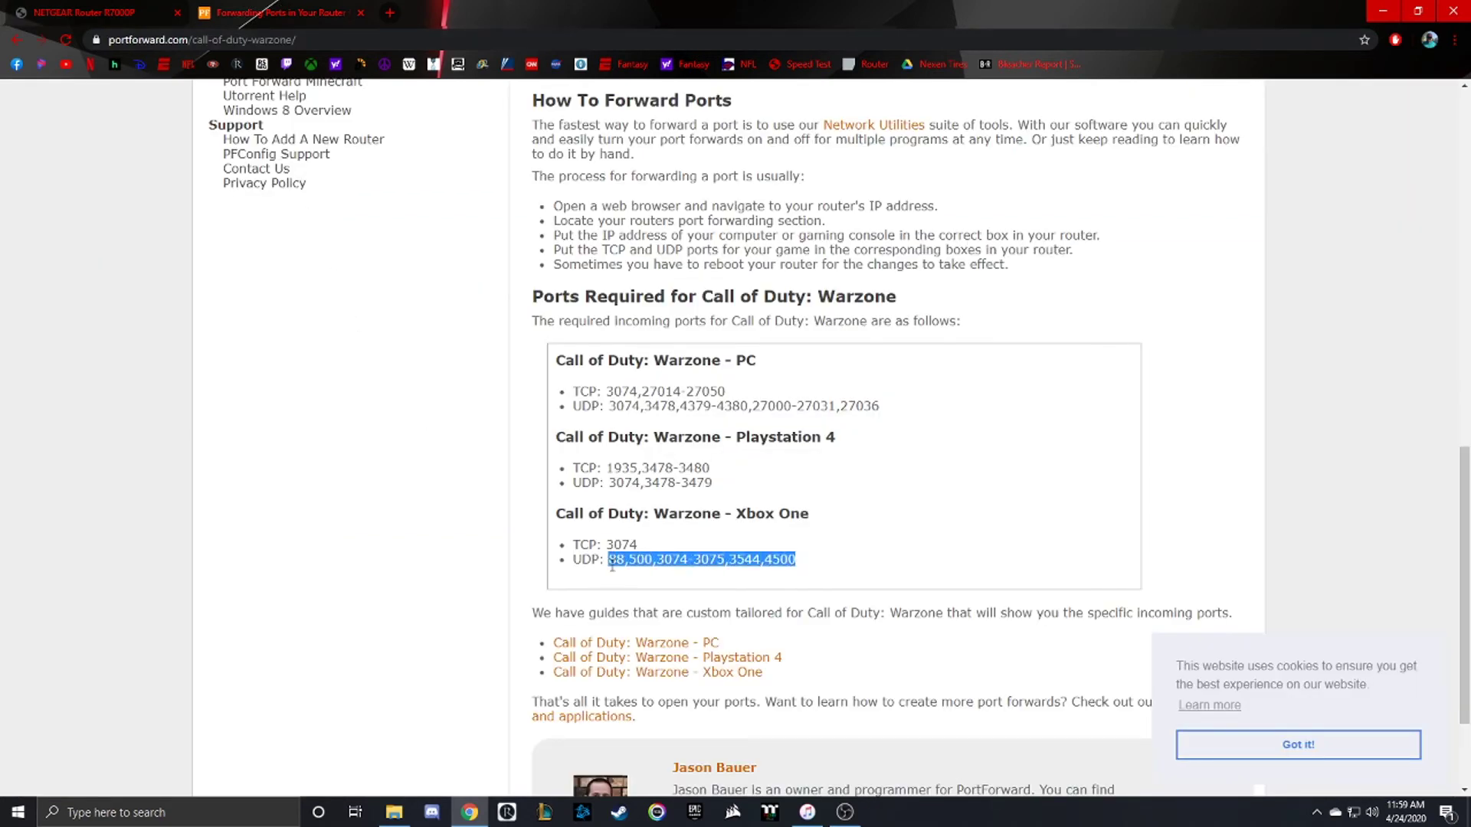
right_click(612, 559)
click(641, 570)
- Back in the router's custom service form, paste the copied UDP ports as the external range, choose the device at 192.168.1.8, and cancel the service
click(65, 9)
click(736, 278)
right_click(736, 280)
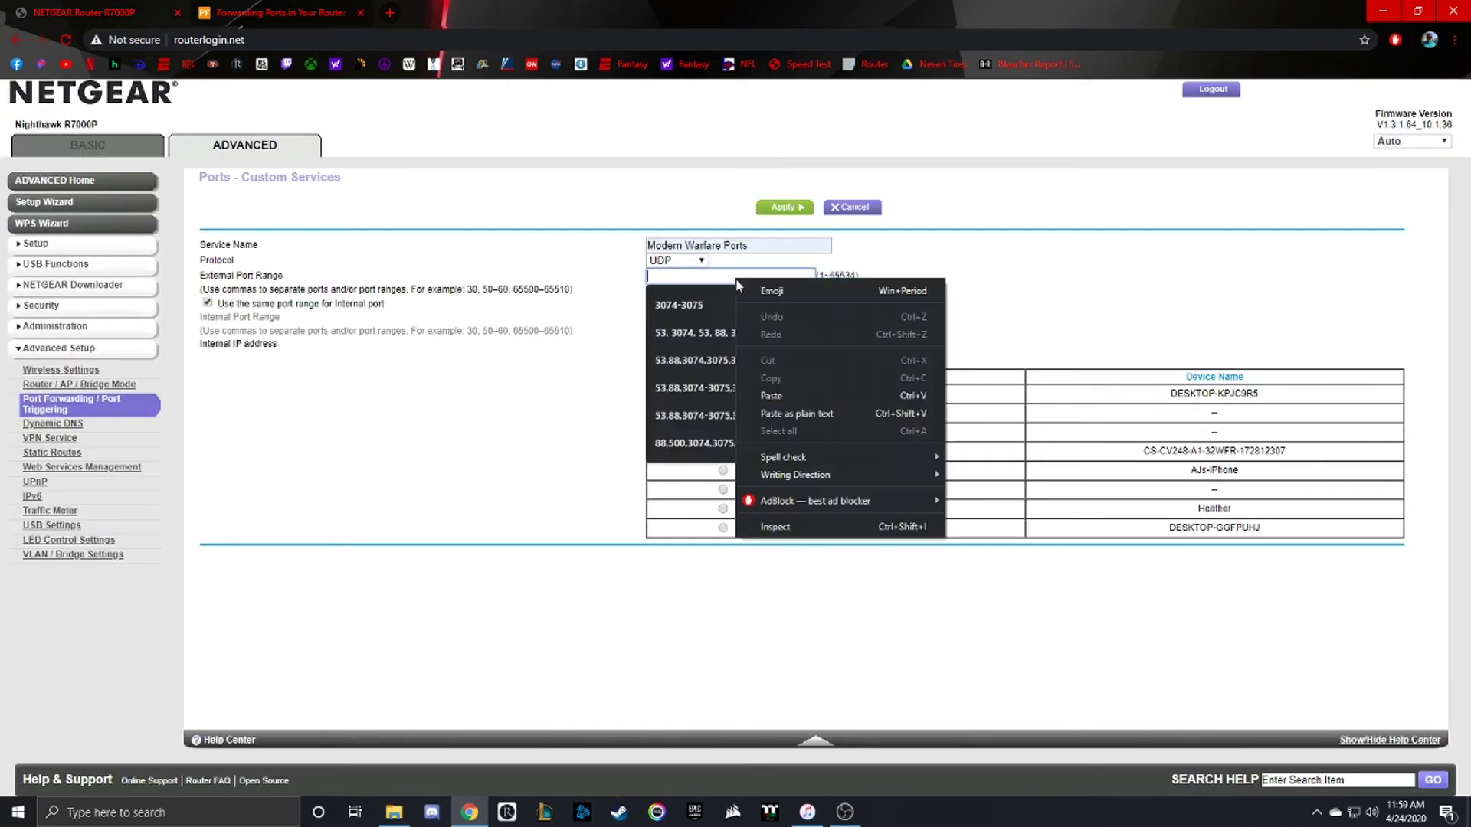
click(772, 396)
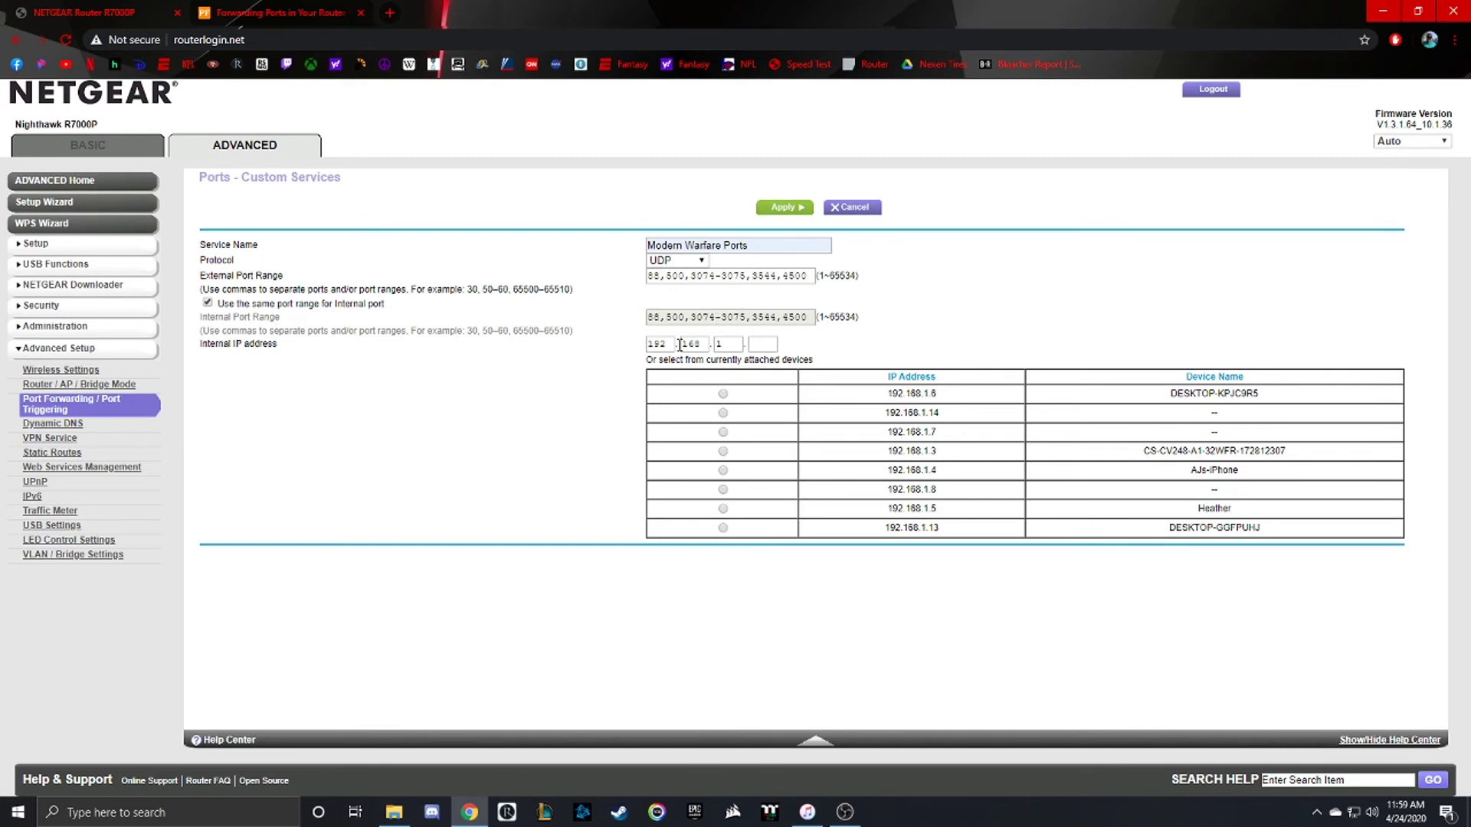
click(723, 490)
click(851, 207)
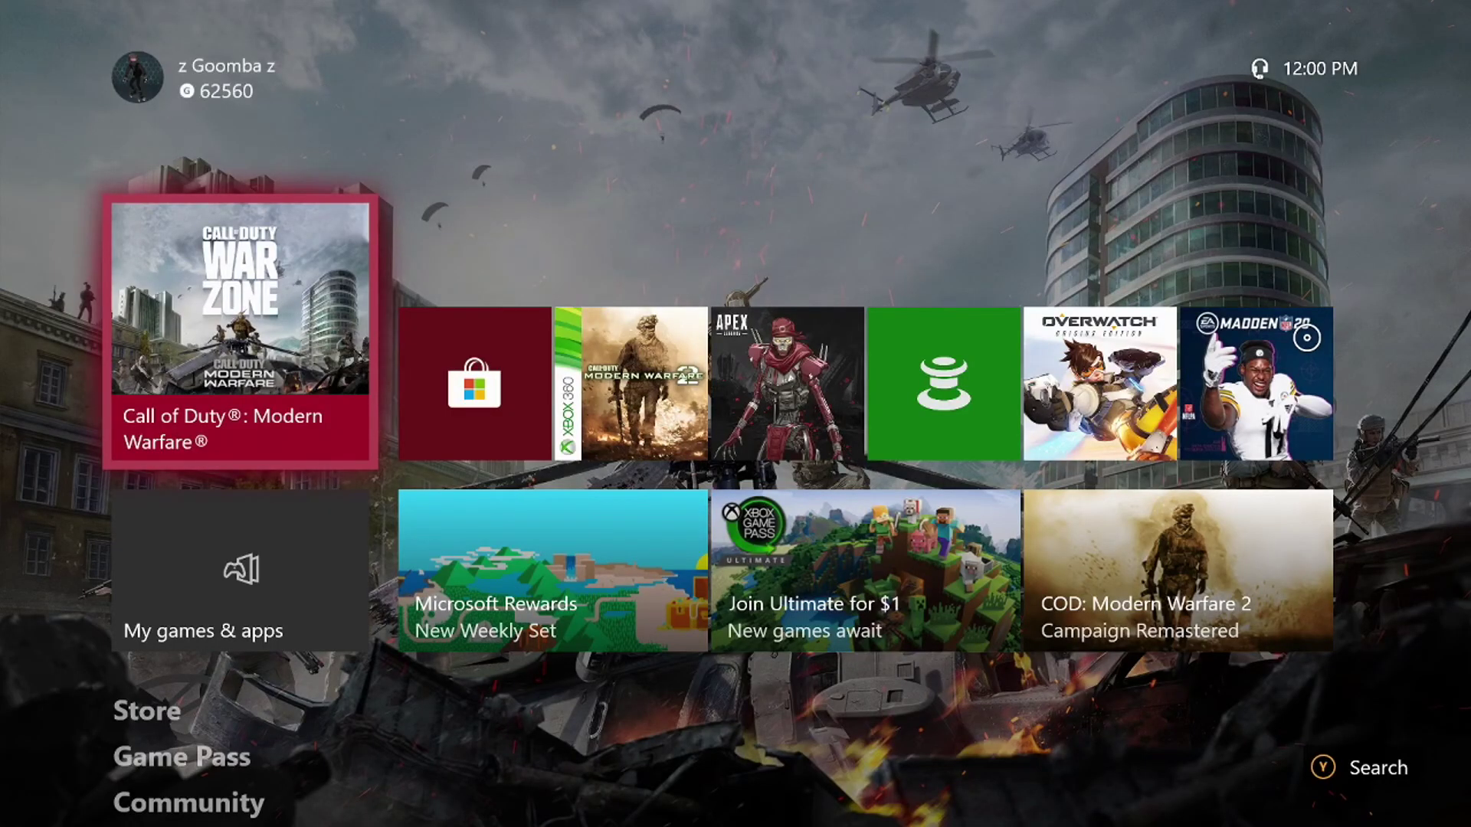
- On the Xbox, launch Call of Duty: Modern Warfare and open its account options to check the NAT type
key(Return)
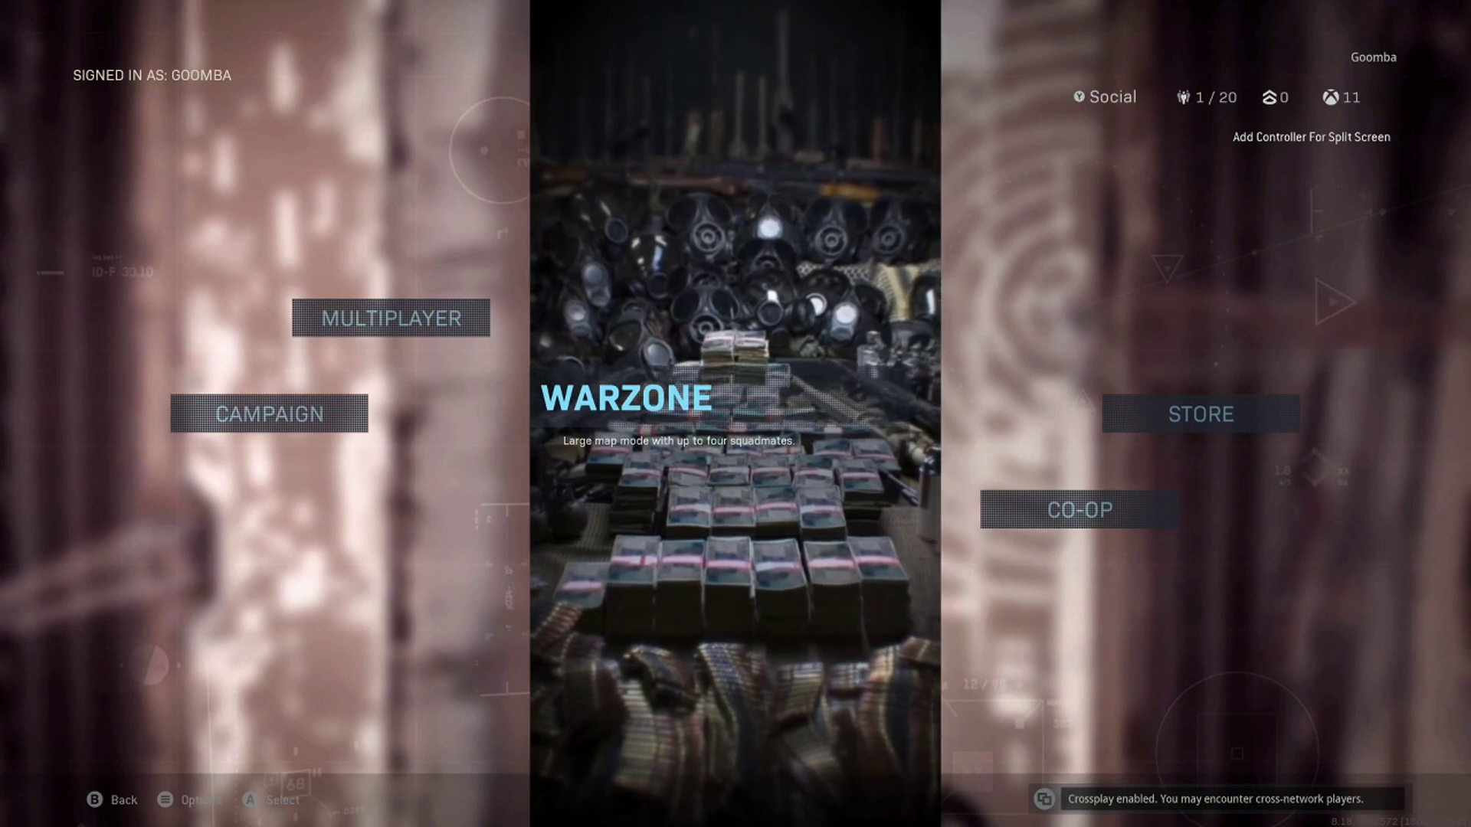
key(Escape)
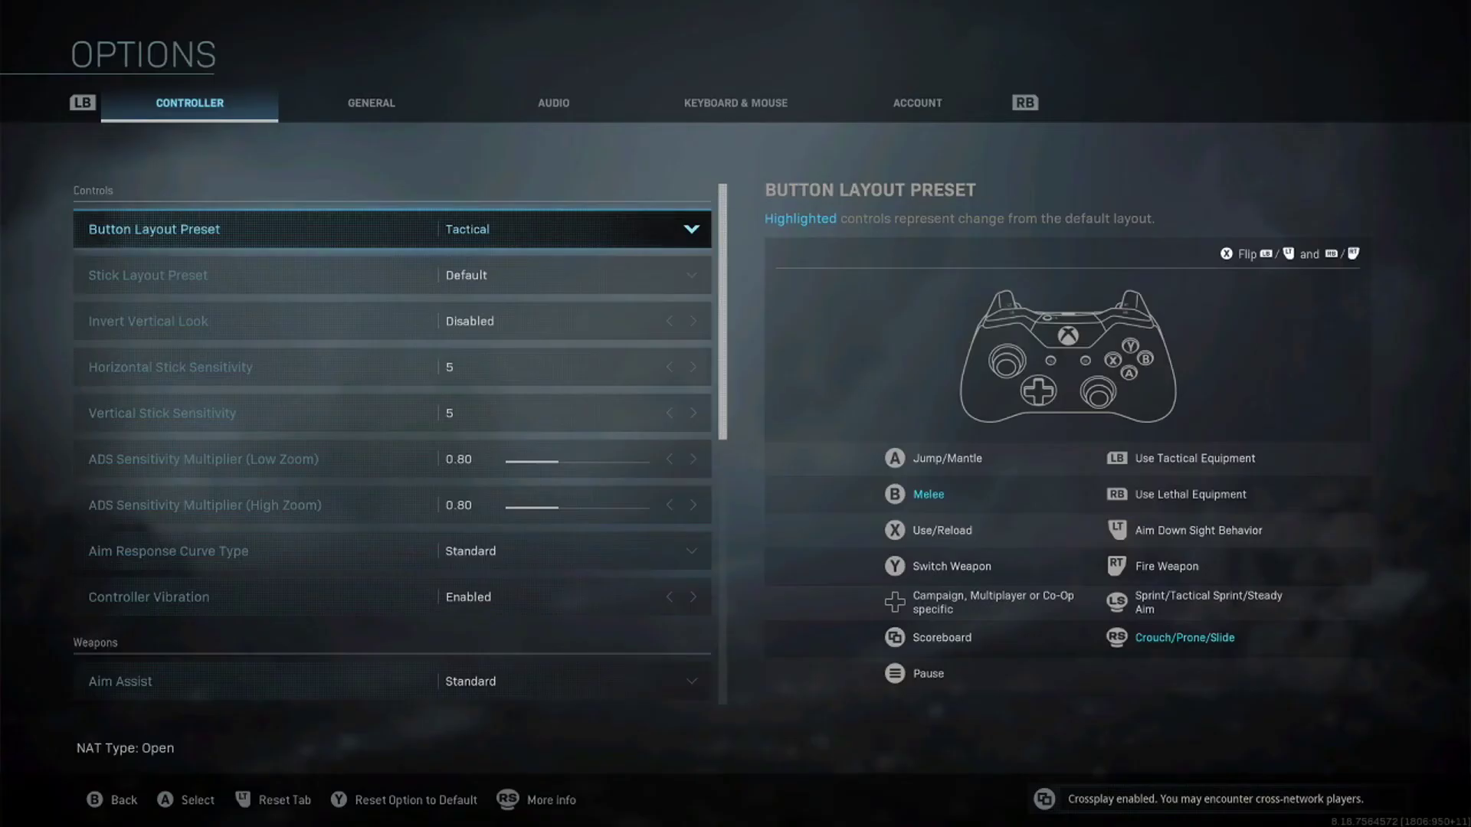
key(e)
key(e)
key(e)
key(e)
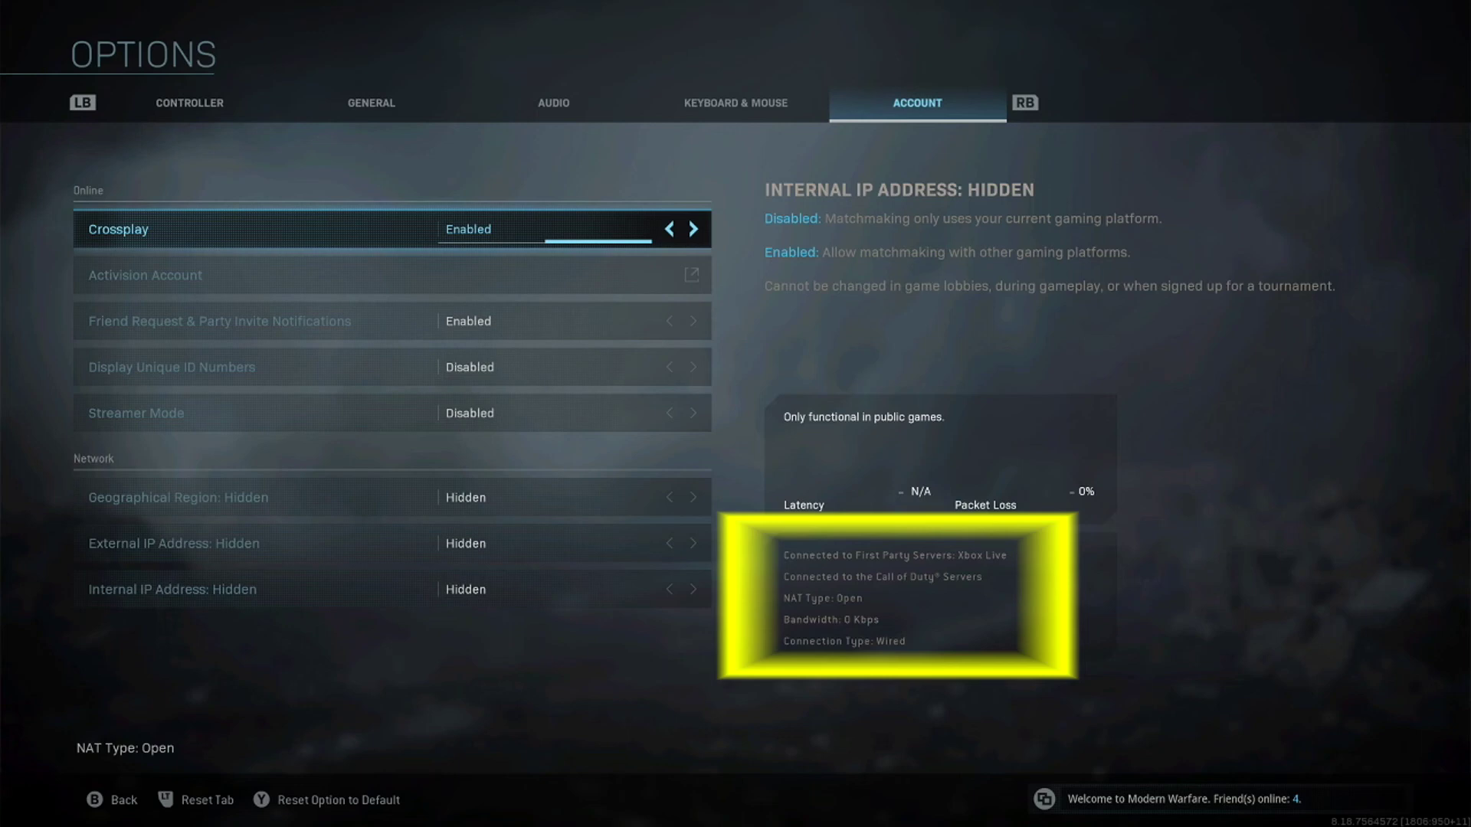
- Examine the online and network settings in the account options, down to the internal IP address setting
key(Down)
key(Down)
key(Down)
key(Down)
key(Down)
key(Down)
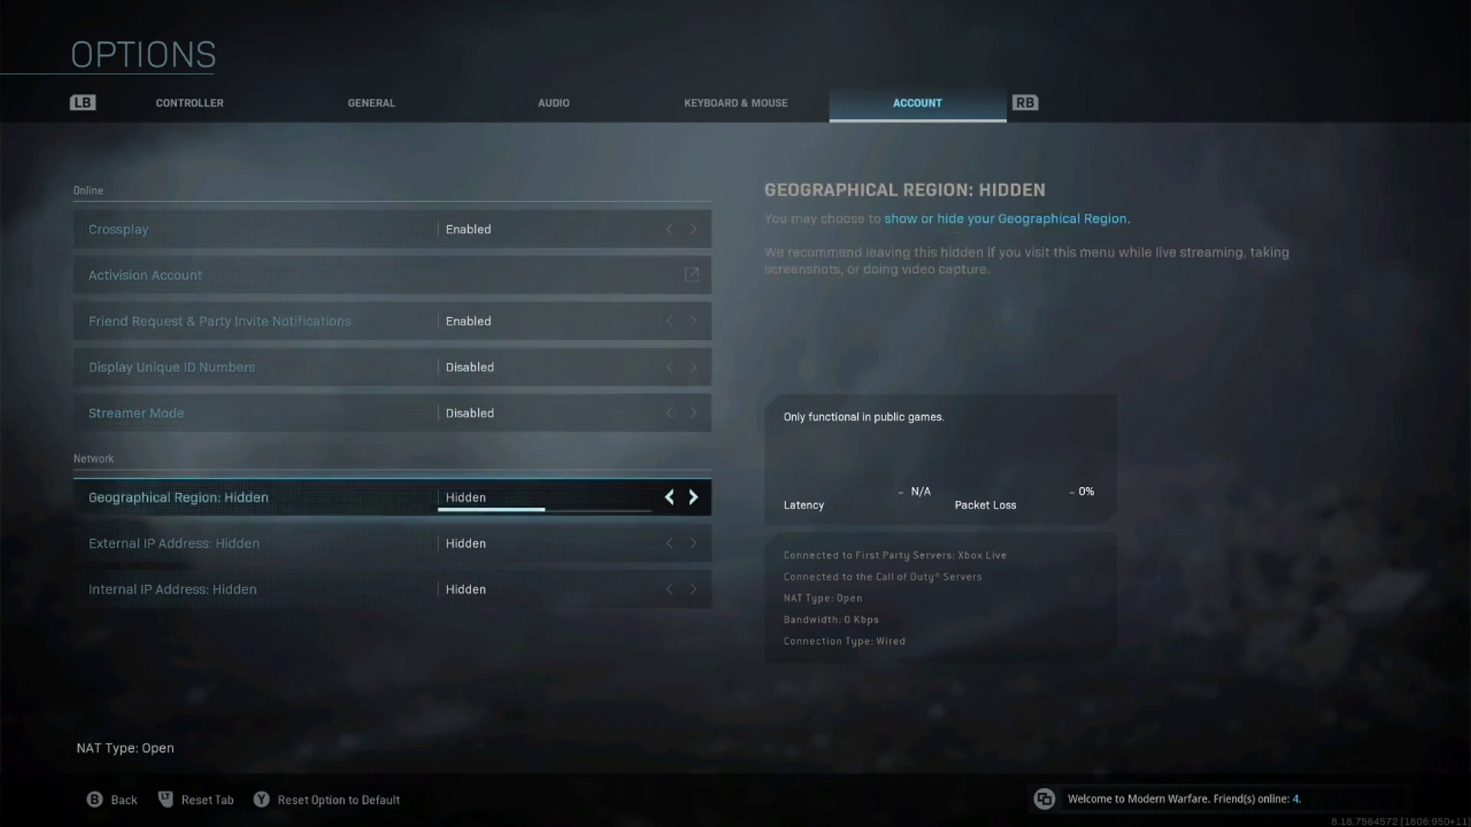
key(Down)
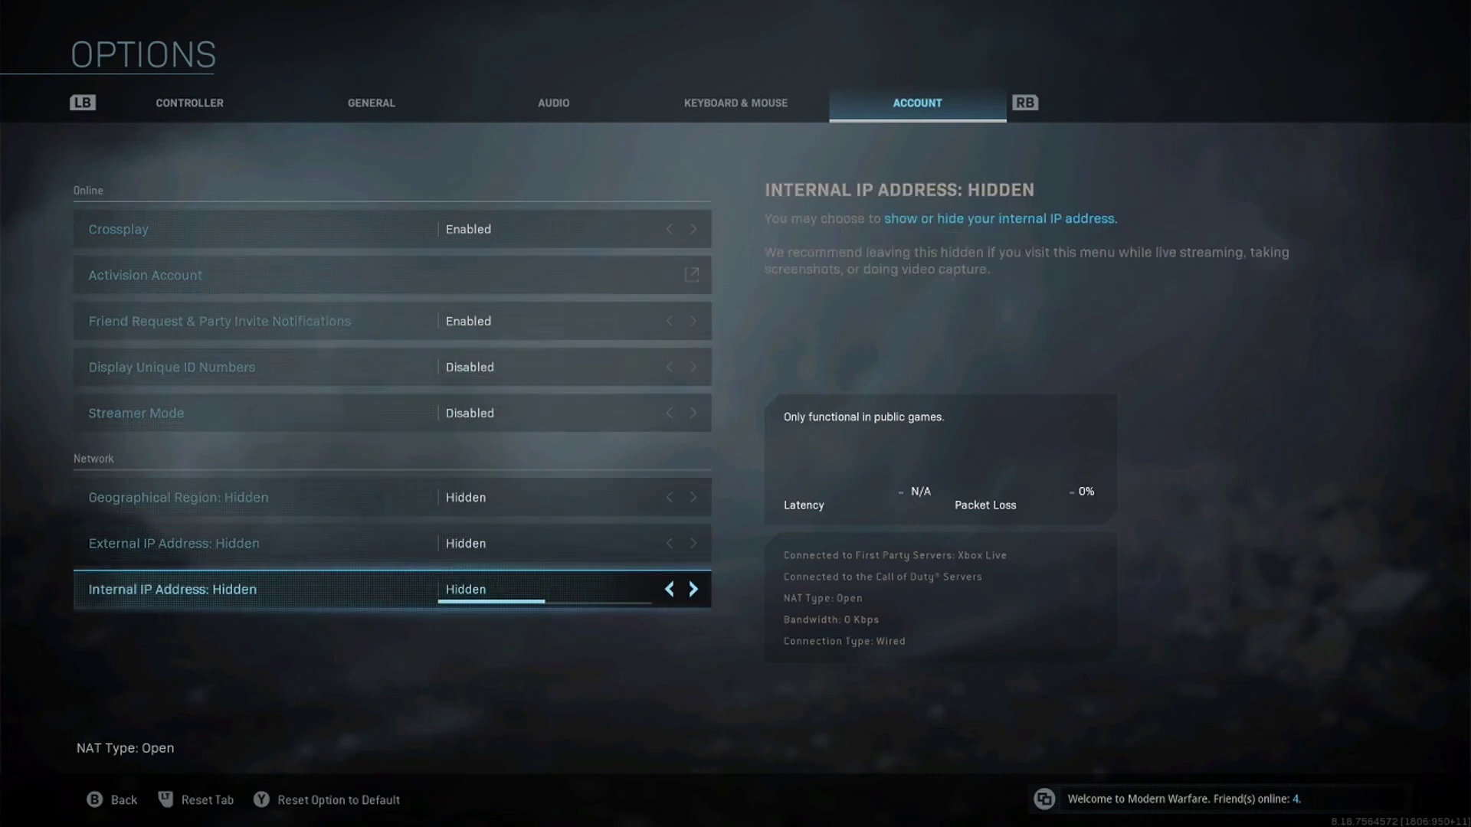